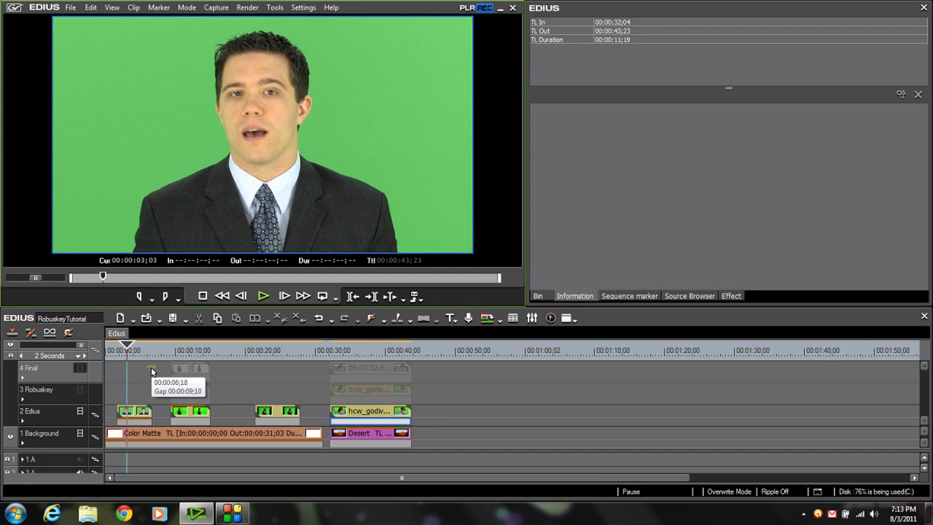
Apply the Chromakey keyer to the first clip, the man in the suit, on the Edius track
key(z)
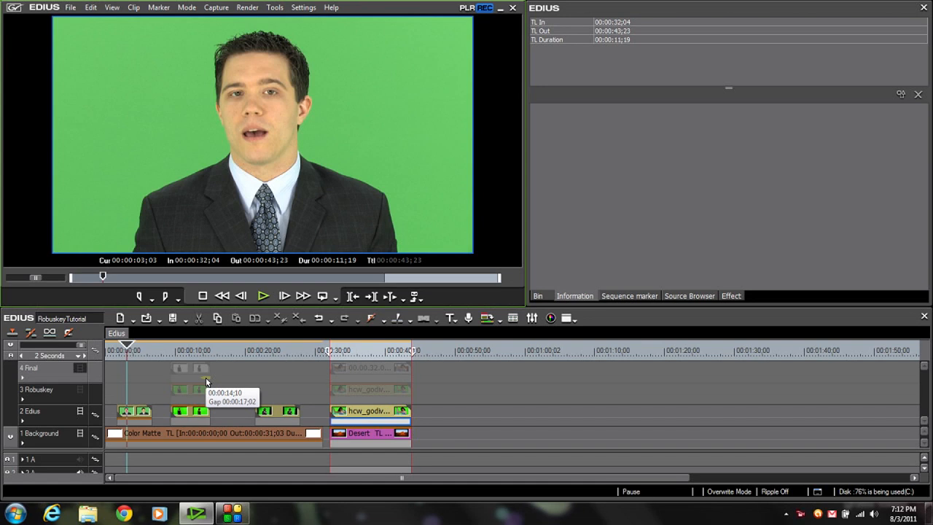
key(alt+x)
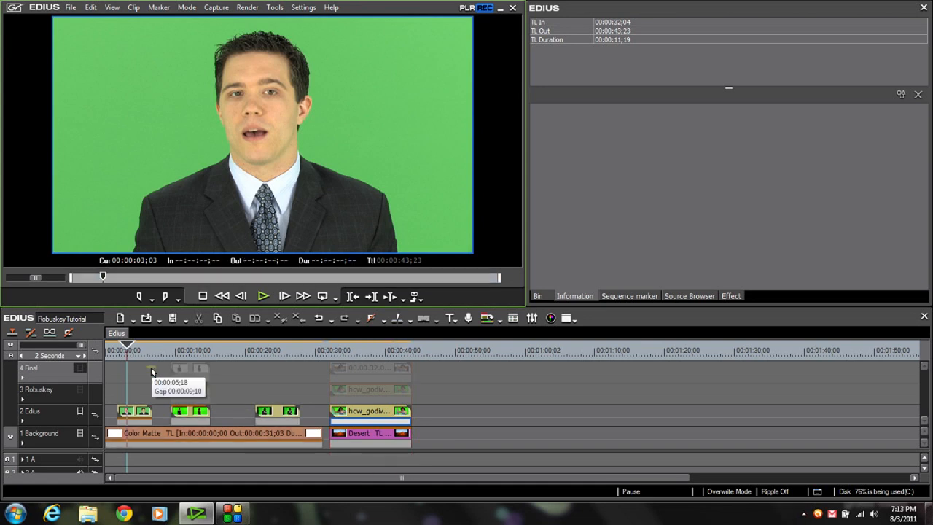
click(142, 420)
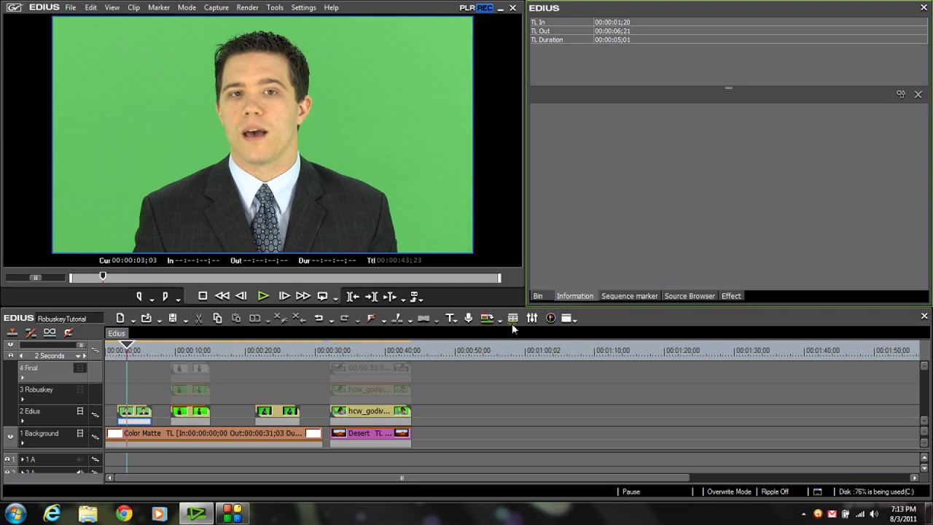
click(537, 296)
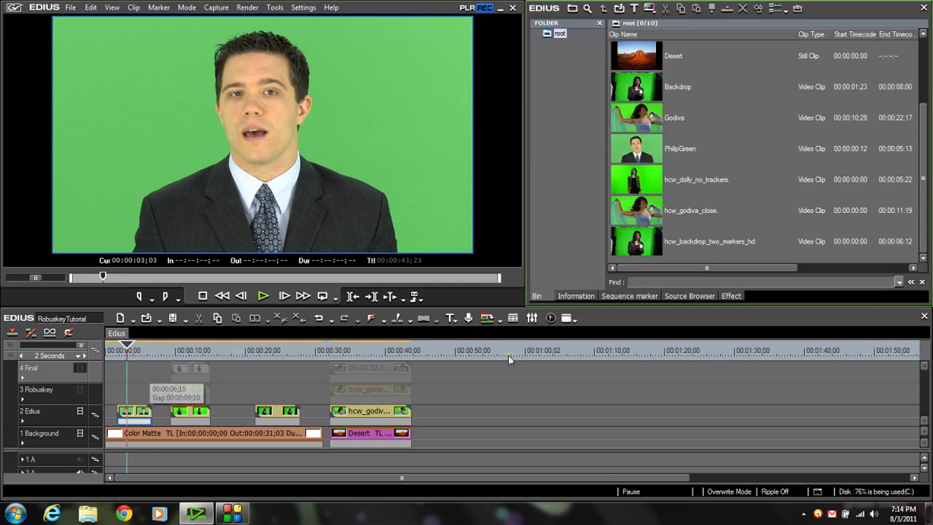
click(730, 296)
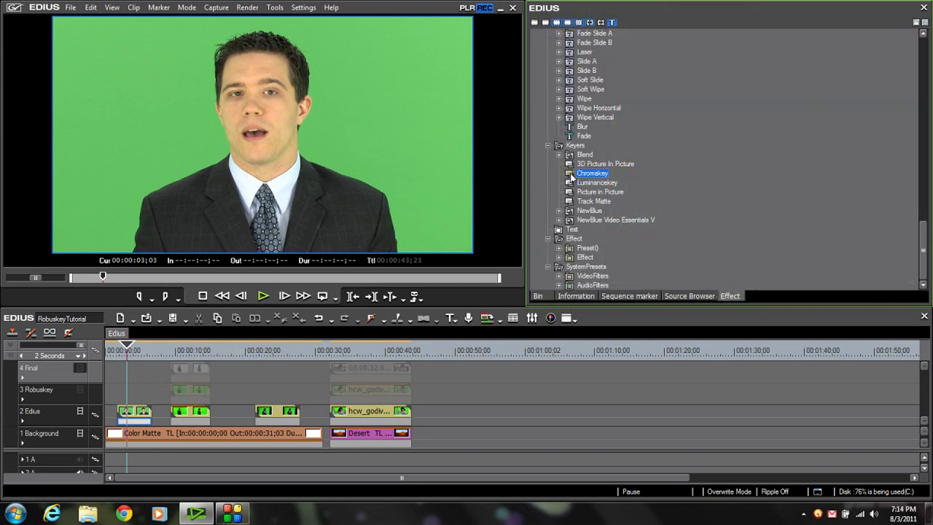
drag(571, 177, 136, 421)
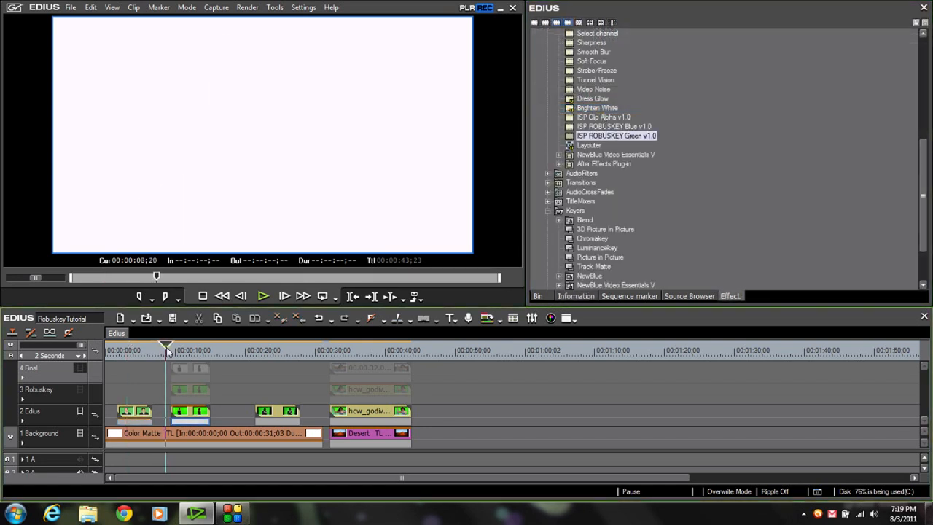
Apply the Chromakey keyer to the second clip on the Edius track, with the playhead at 00:00:10;05
mouse_move(167, 352)
mouse_down()
mouse_move(205, 357)
mouse_move(177, 351)
mouse_up()
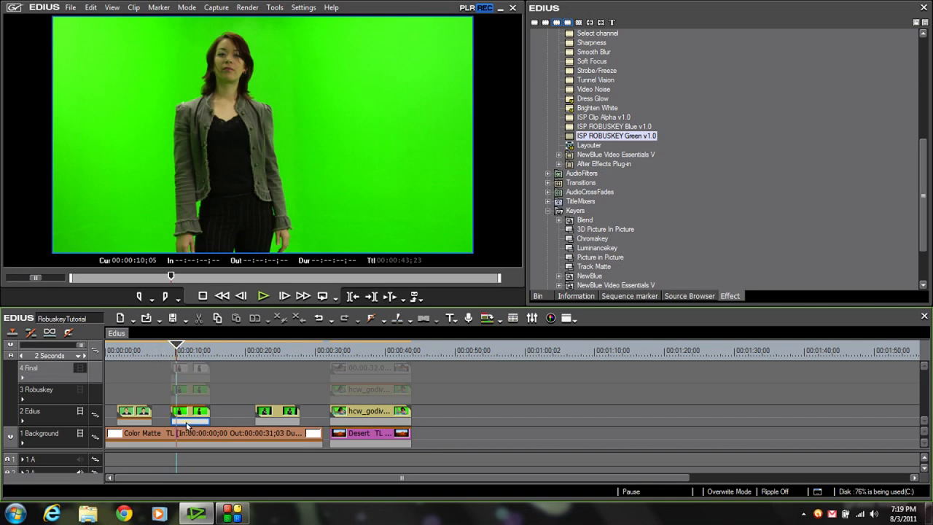
drag(592, 239, 188, 420)
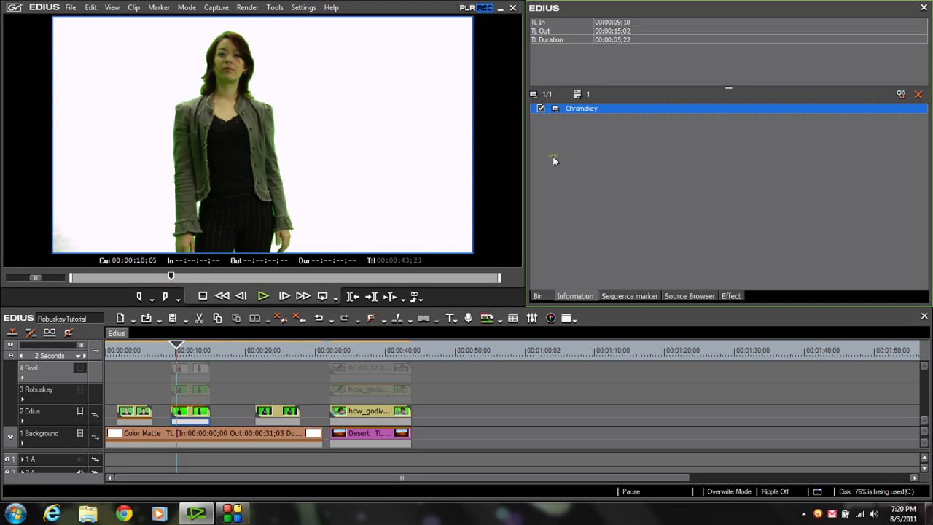
Set the Chromakey to the elliptical colour selection, widen its falloff around the green, adjust the inner area slightly and confirm
double_click(618, 110)
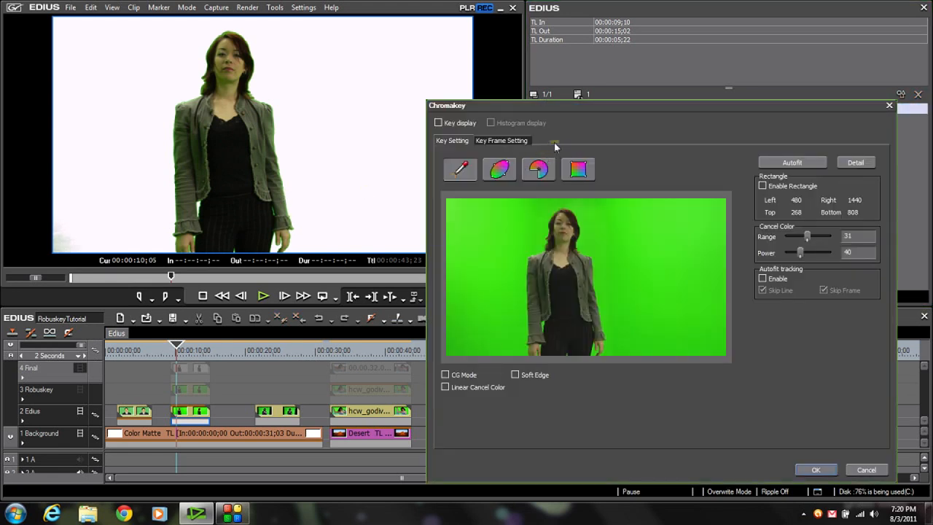
click(501, 172)
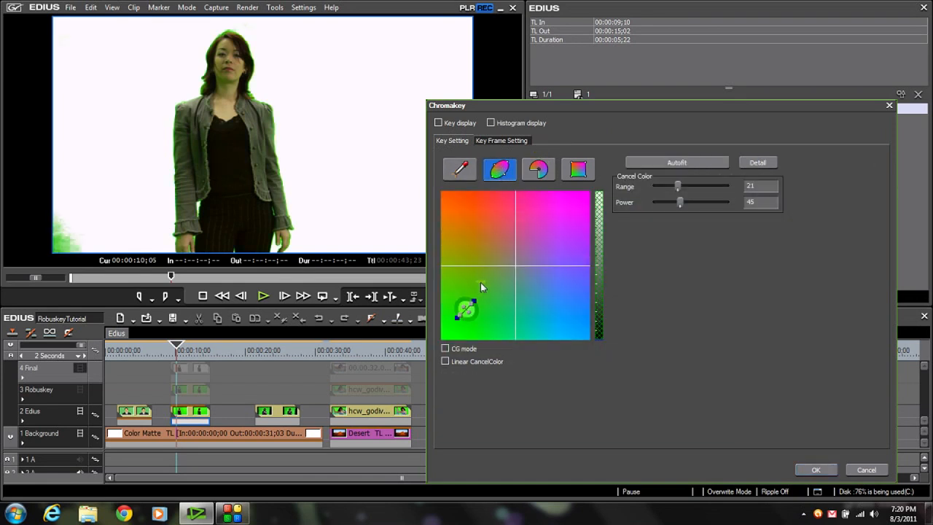
drag(474, 299, 504, 290)
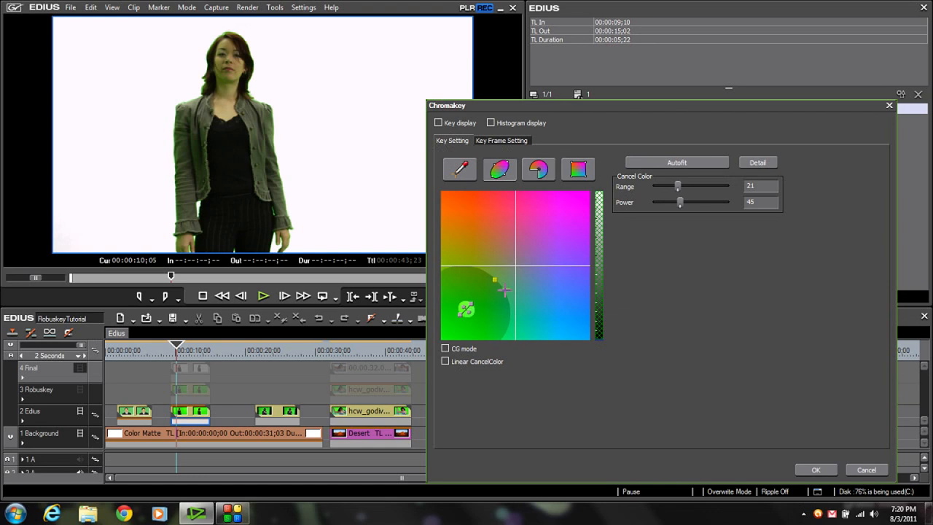
drag(505, 291, 515, 274)
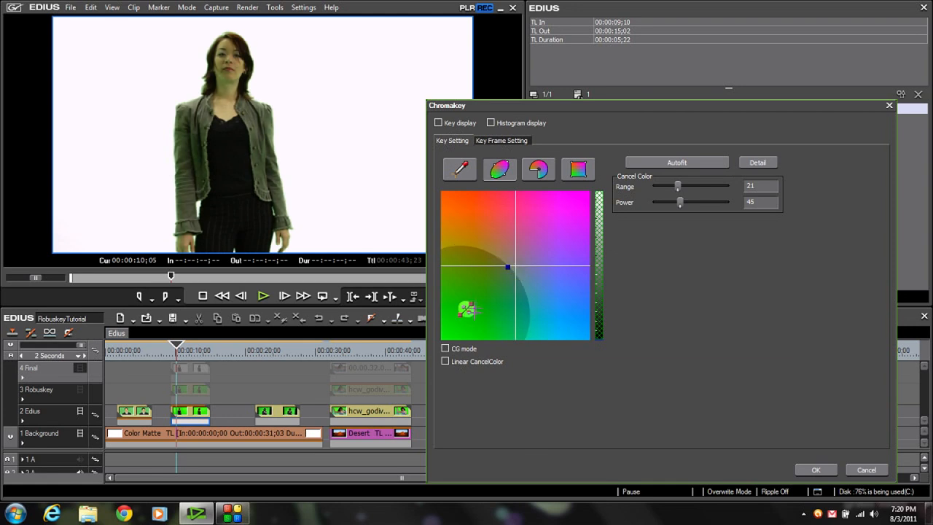
drag(467, 310, 468, 312)
click(817, 469)
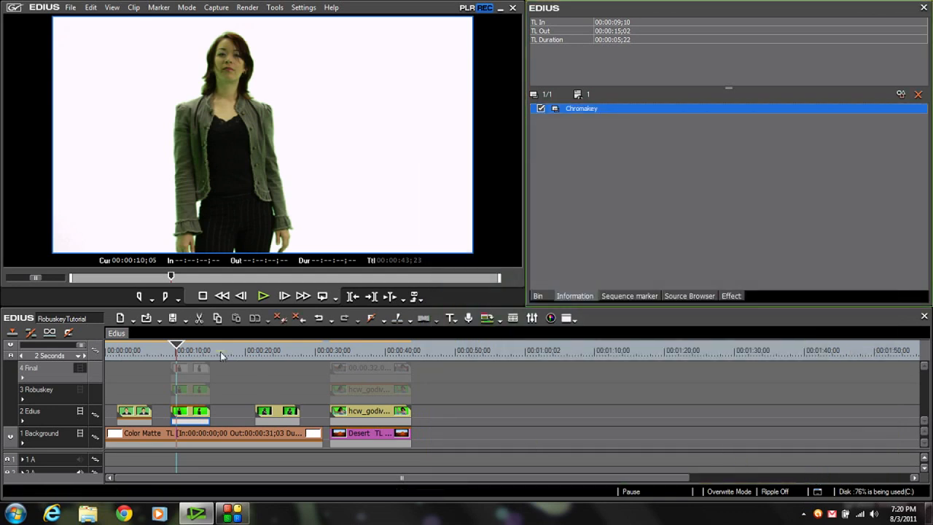
Play back the second clip on the Edius track from its start to check the Chromakey result
click(171, 360)
key(space)
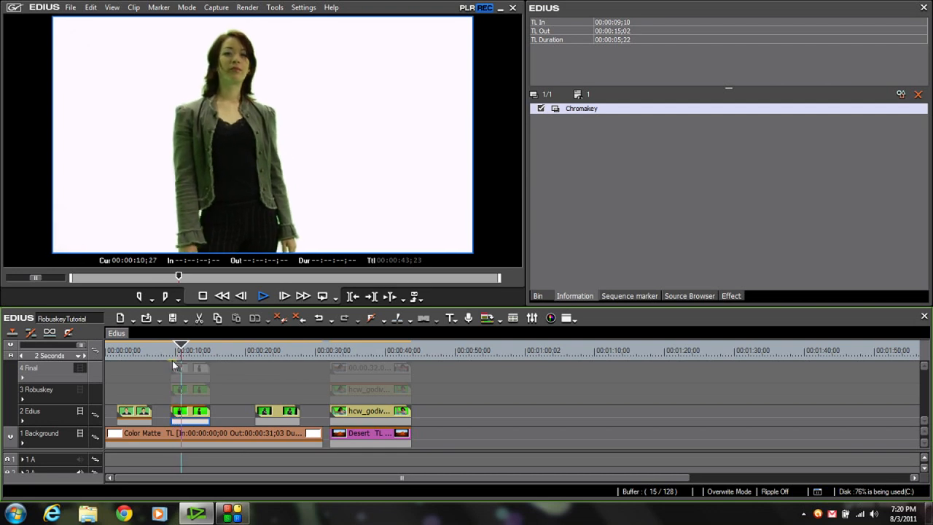
key(space)
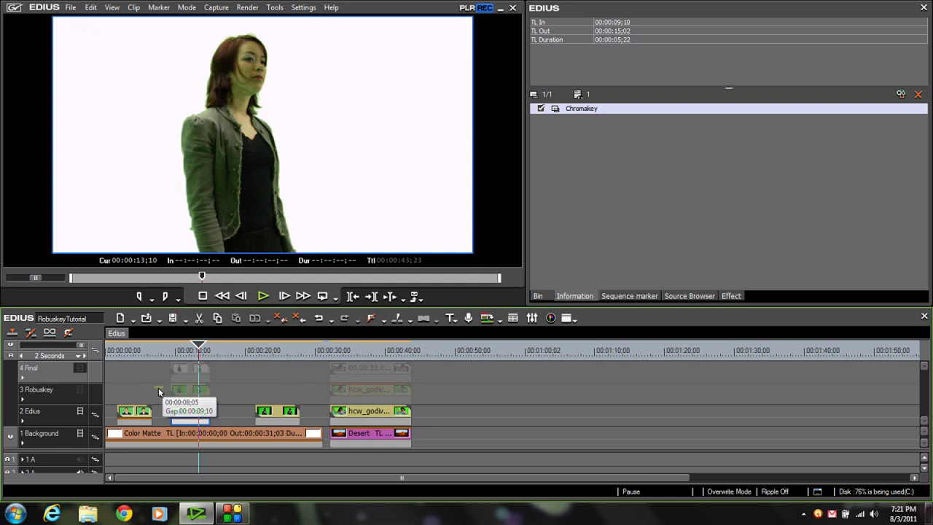
Mute the video of the Edius track, unmute the Robuskey track and move the playhead to 00:00:09;13
click(80, 412)
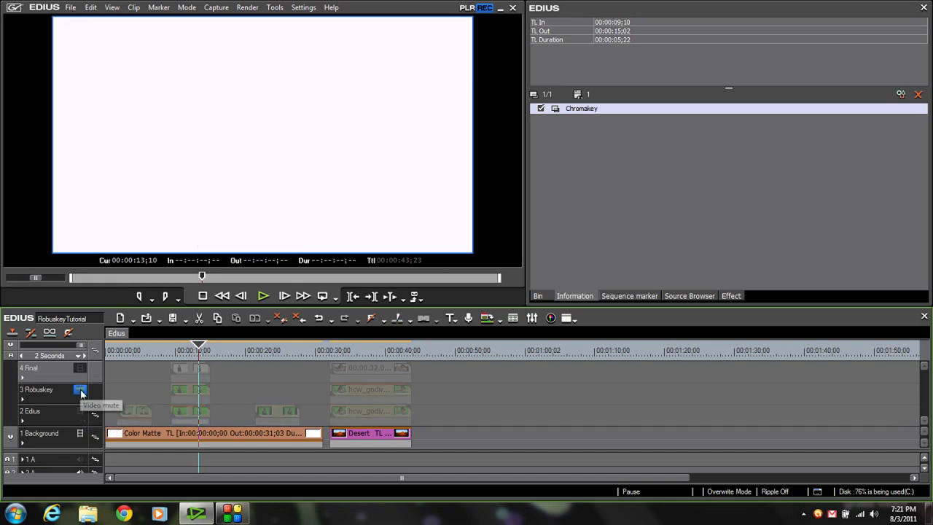
click(80, 390)
drag(201, 351, 170, 352)
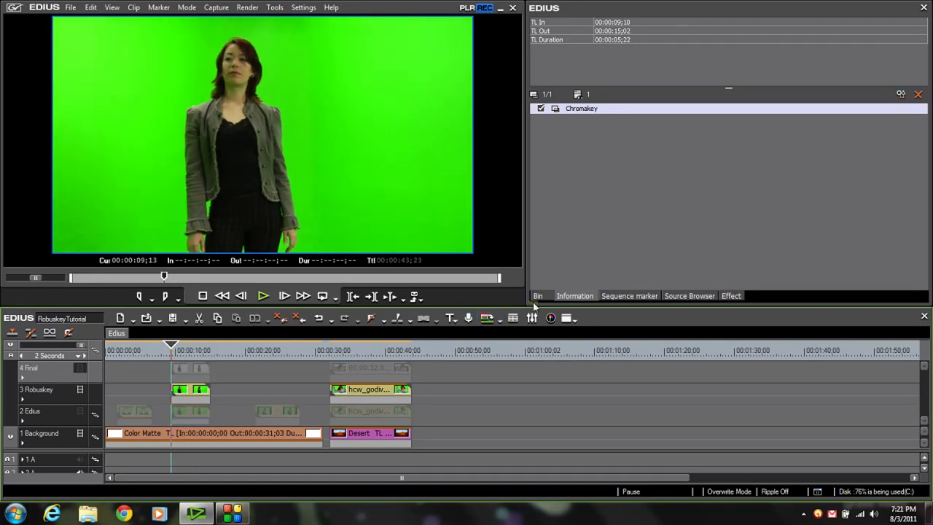
Apply the ISP ROBUSKEY Green v1.0 filter to the first clip on the Robuskey track
click(731, 296)
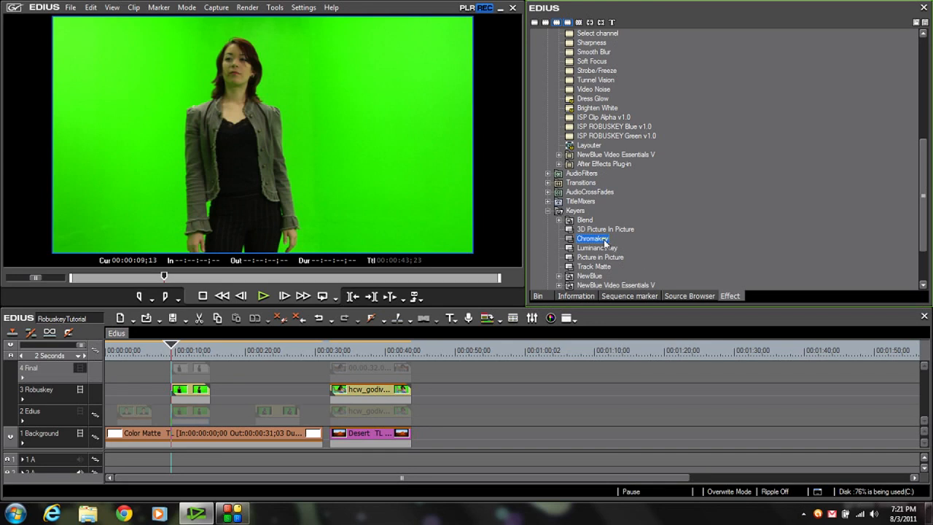
click(580, 136)
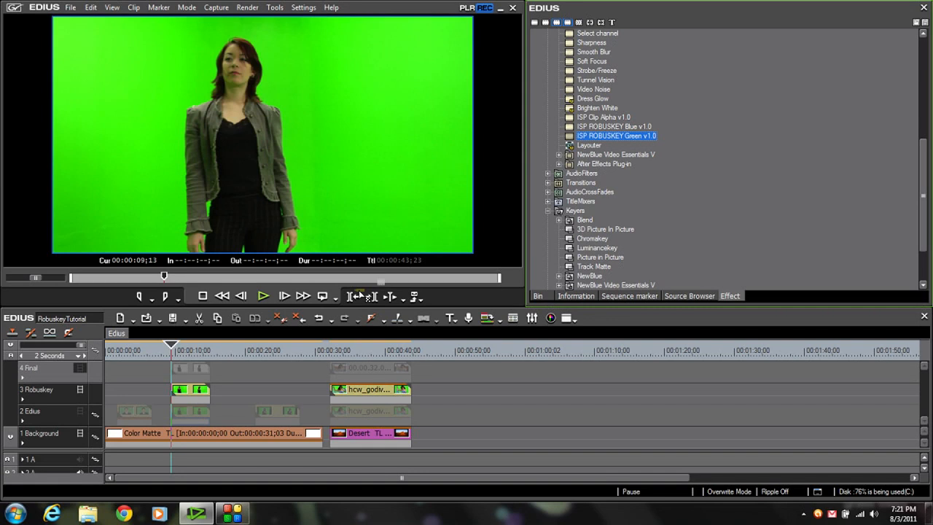
click(574, 296)
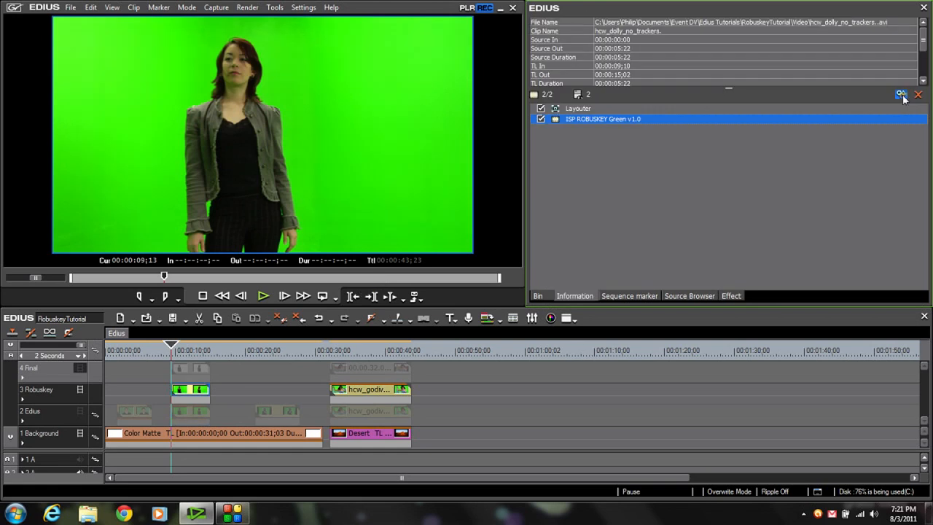
Open the Robuskey Green filter's settings and sample the green backdrop beside the woman as the key color
click(901, 95)
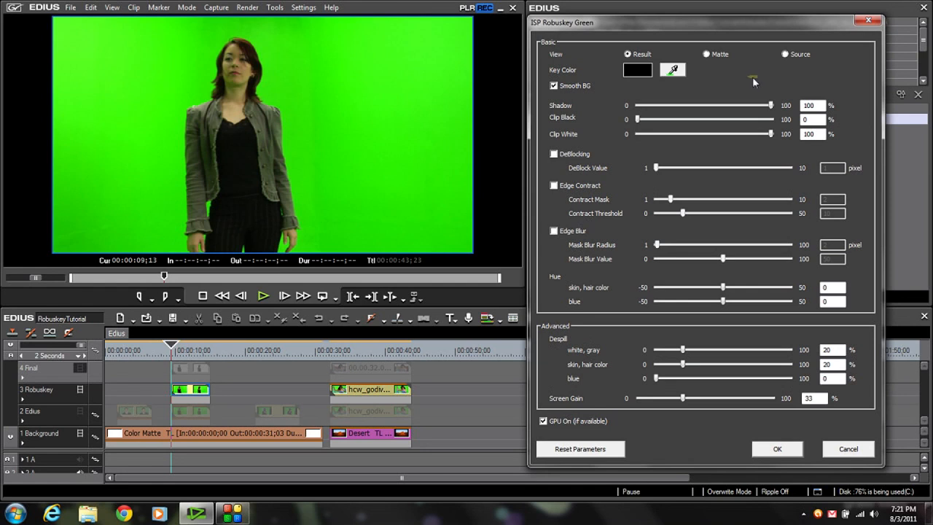
click(672, 70)
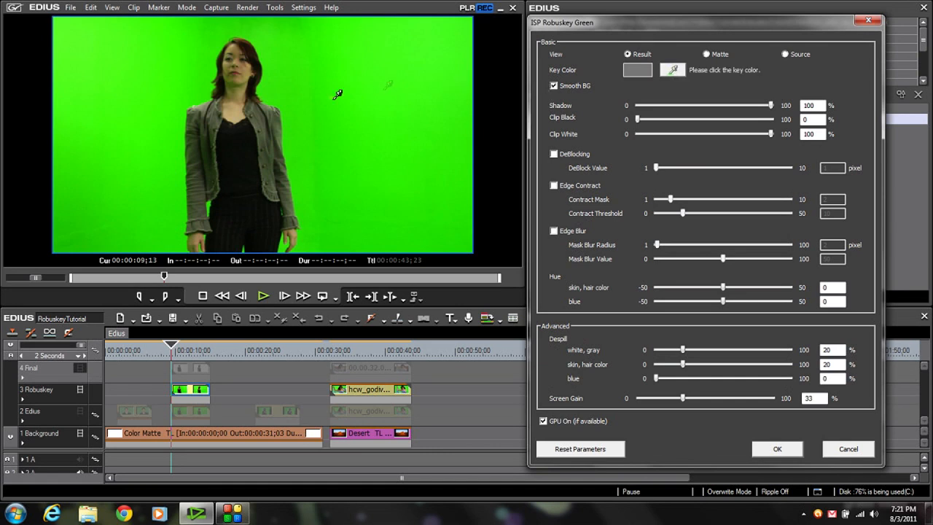
click(325, 96)
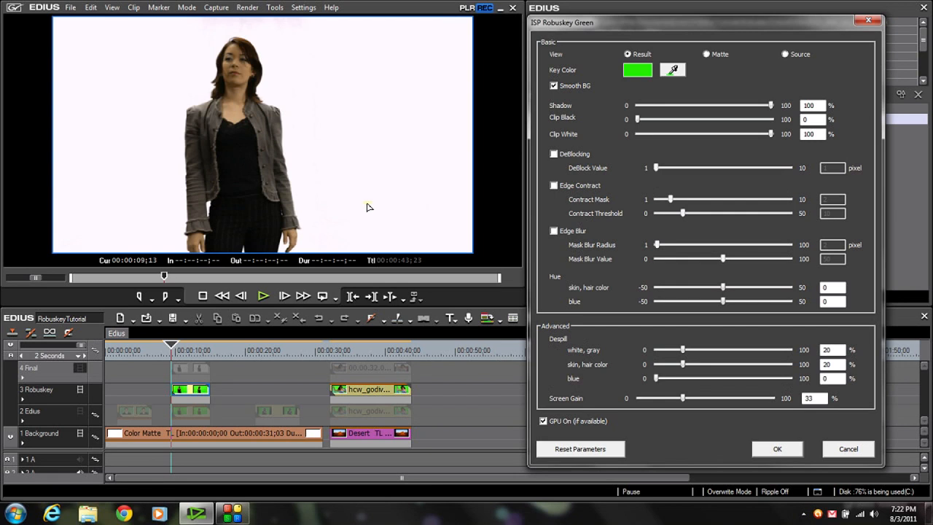
Scrub through the keyed clip and compare the Matte, Source and Result views of the Robuskey filter
drag(164, 277, 169, 310)
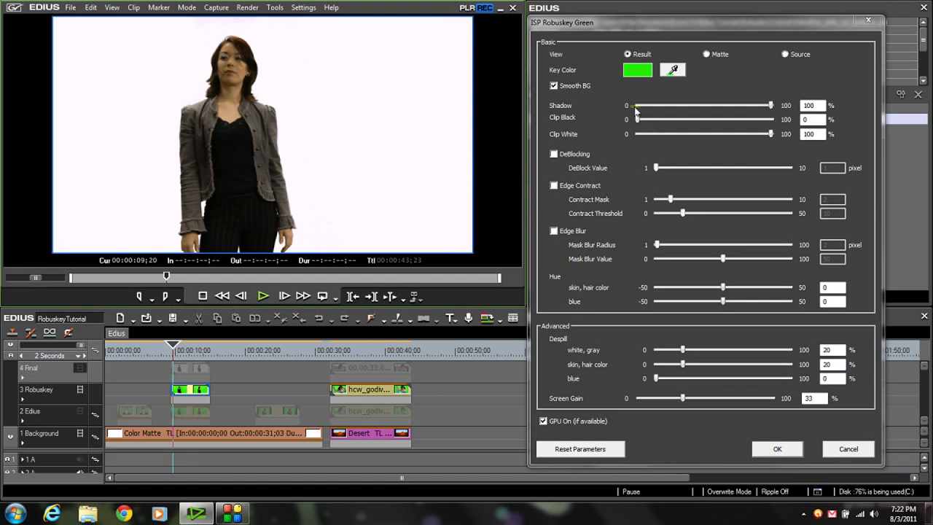
click(706, 54)
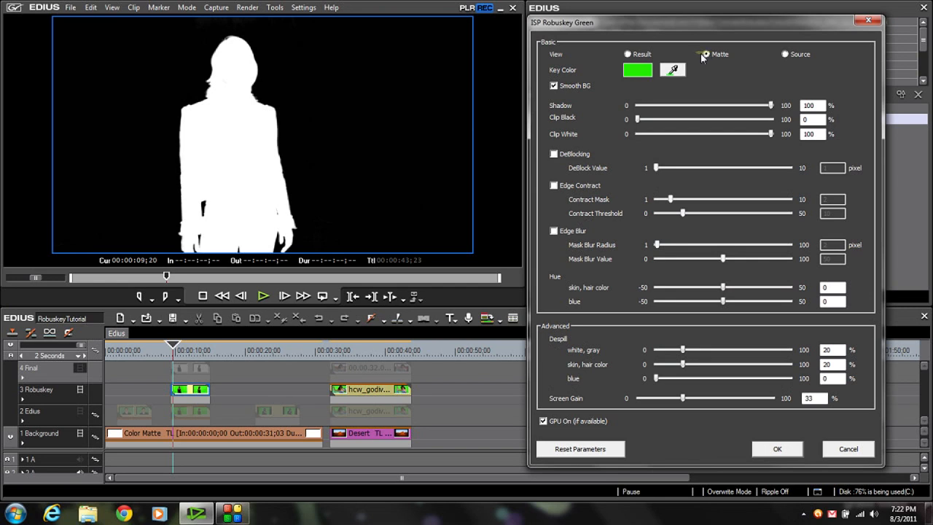
click(784, 55)
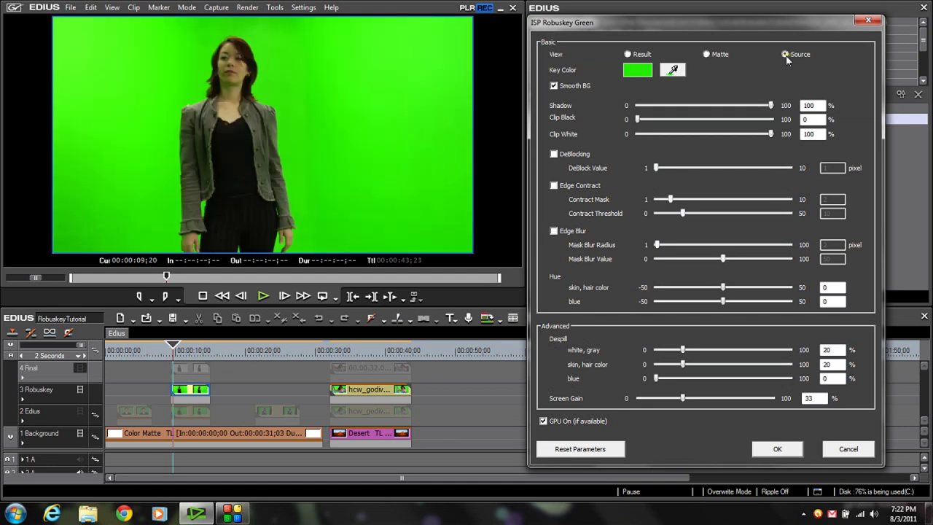
click(627, 53)
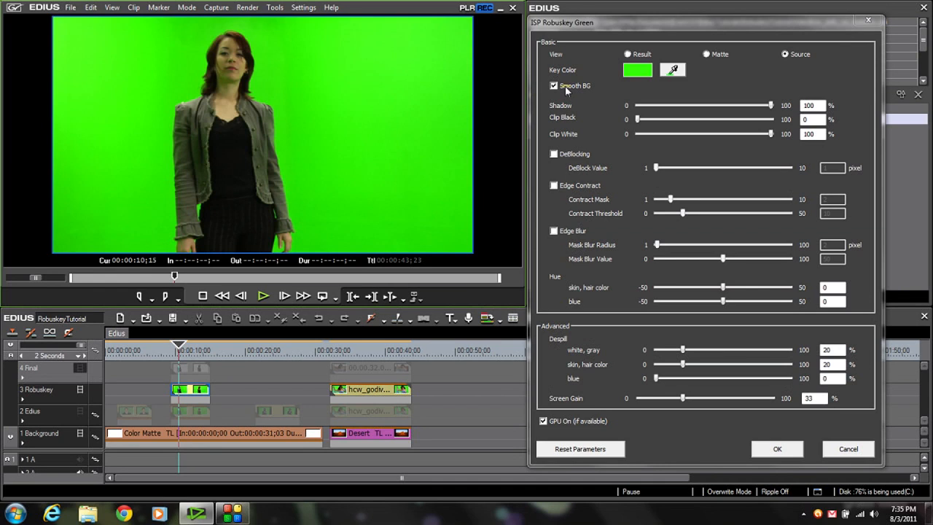
drag(179, 346, 172, 348)
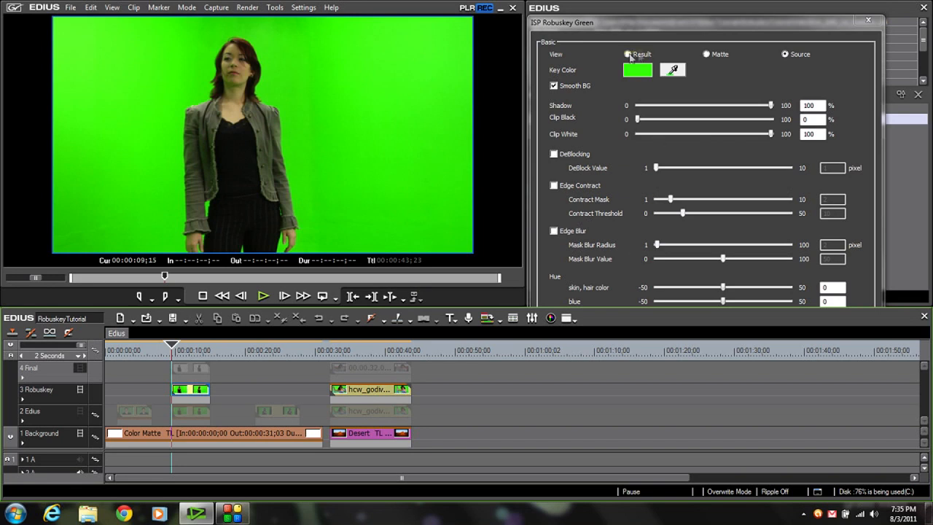
click(627, 55)
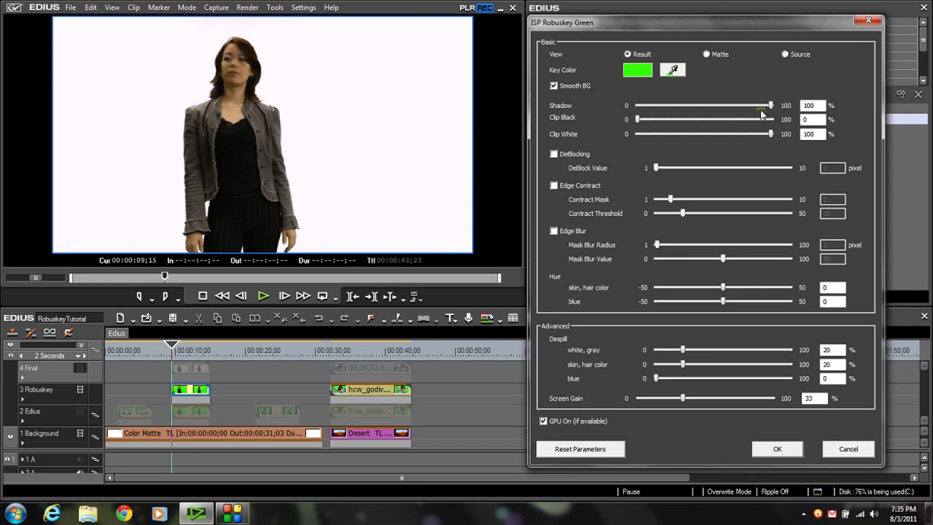
Try out the Shadow, Clip Black and Clip White sliders and switch DeBlocking on and off again
drag(772, 107, 794, 120)
mouse_move(637, 123)
mouse_down()
mouse_move(773, 122)
mouse_move(620, 121)
mouse_up()
mouse_move(771, 136)
mouse_down()
mouse_move(644, 133)
mouse_move(771, 145)
mouse_up()
click(553, 155)
click(554, 156)
Try Edge Contract with a Contract Mask of 1 and a Contract Threshold of 0, and switch it off
click(554, 186)
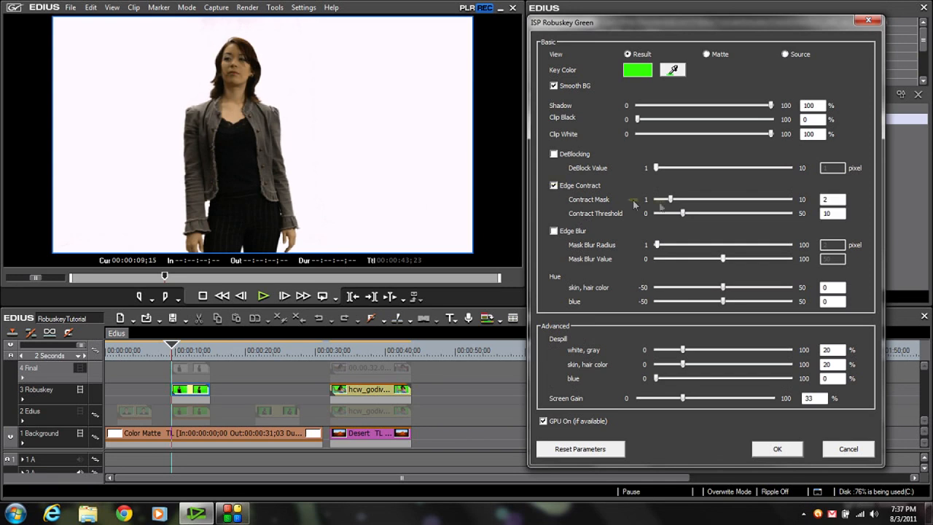
mouse_move(671, 202)
mouse_down()
mouse_move(776, 202)
mouse_move(653, 205)
mouse_move(685, 204)
mouse_up()
drag(688, 215, 649, 217)
drag(673, 206, 654, 208)
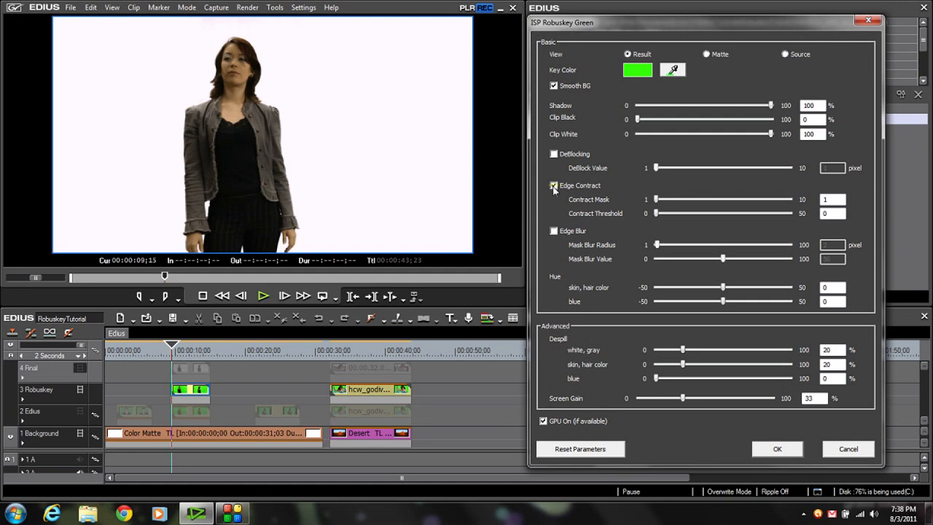
click(554, 186)
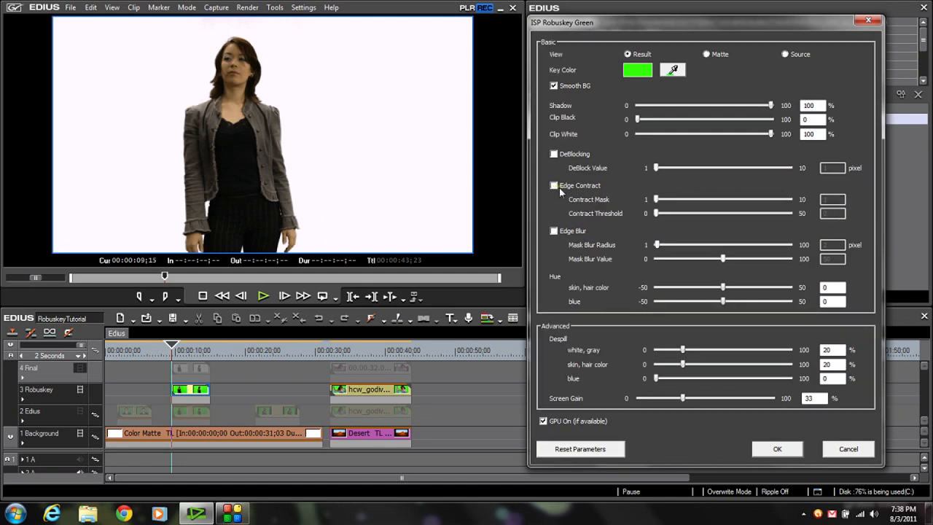
Enable Edge Blur with a Mask Blur Radius of 27 pixels and a Mask Blur Value of 26
click(553, 231)
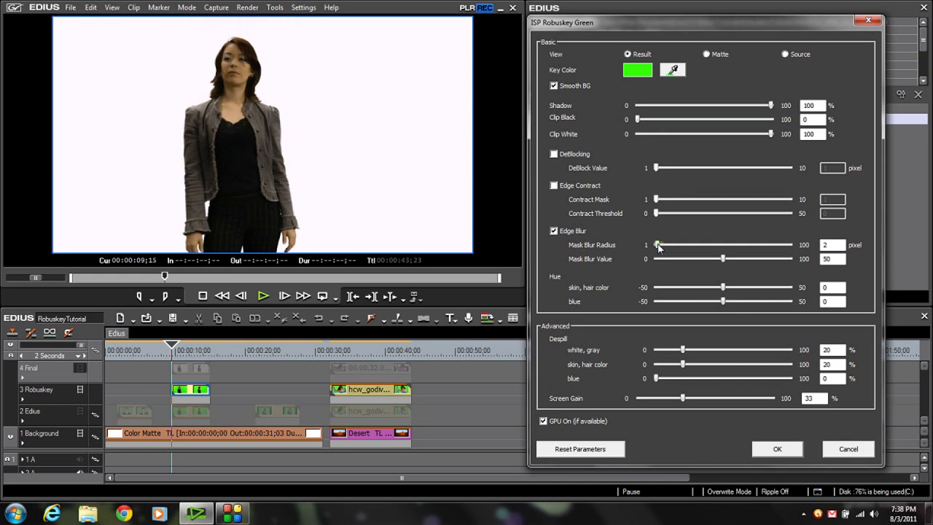
drag(658, 247, 688, 253)
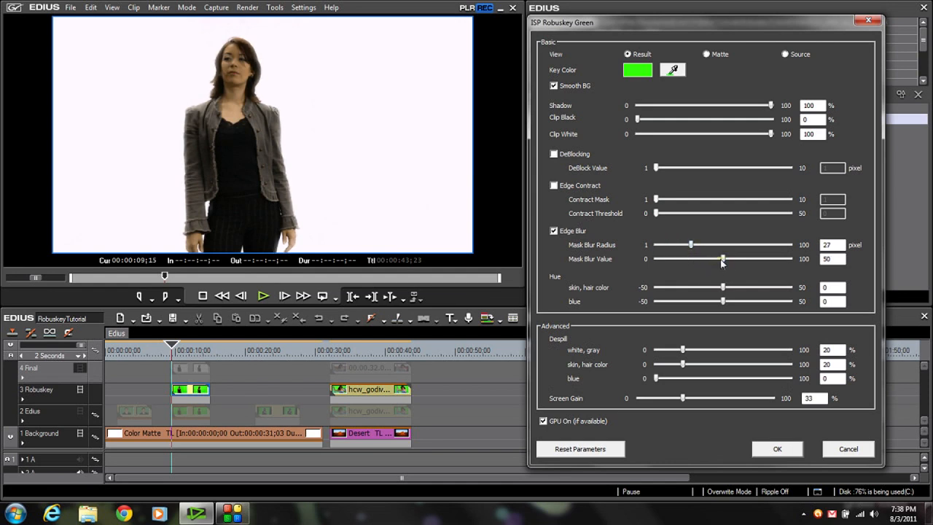
drag(755, 259, 691, 259)
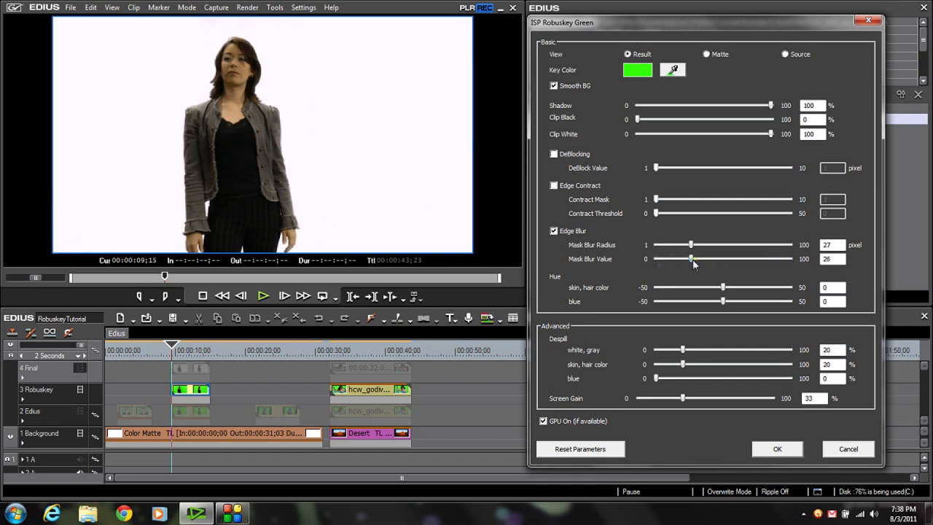
Switch off Edge Blur and try out the Hue and Despill sliders of the Robuskey filter
click(554, 231)
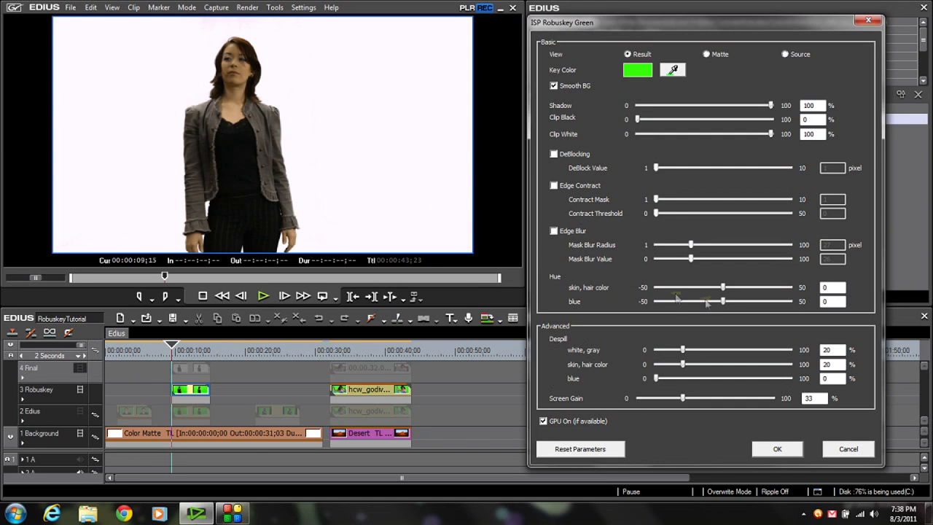
mouse_move(723, 289)
mouse_down()
mouse_move(755, 289)
mouse_move(674, 295)
mouse_move(775, 289)
mouse_move(703, 301)
mouse_move(723, 303)
mouse_up()
mouse_move(723, 302)
mouse_down()
mouse_move(676, 303)
mouse_move(777, 301)
mouse_move(658, 298)
mouse_move(725, 303)
mouse_up()
mouse_move(685, 352)
mouse_down()
mouse_move(791, 352)
mouse_move(763, 362)
mouse_move(632, 356)
mouse_move(684, 351)
mouse_up()
mouse_move(683, 365)
mouse_down()
mouse_move(772, 361)
mouse_move(614, 356)
mouse_move(765, 360)
mouse_move(749, 371)
mouse_move(635, 366)
mouse_move(684, 366)
mouse_up()
drag(658, 381, 625, 388)
Try out lower and higher Screen Gain values and apply the Robuskey filter settings
drag(681, 399, 638, 400)
drag(640, 400, 670, 405)
drag(691, 400, 679, 403)
click(777, 449)
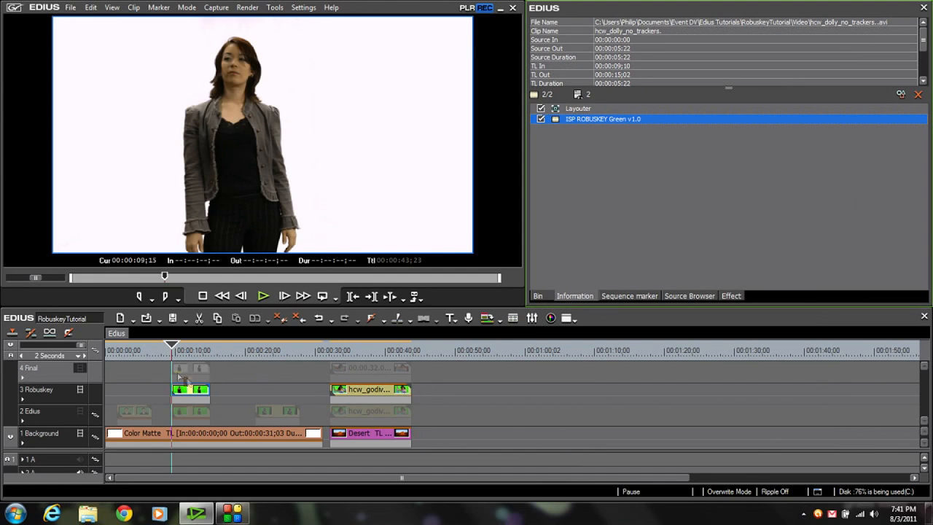
Show the 2 Edius track instead of 3 Robuskey and play its second clip to examine the Chromakey result
mouse_move(172, 349)
mouse_down()
mouse_move(204, 349)
mouse_move(172, 349)
mouse_up()
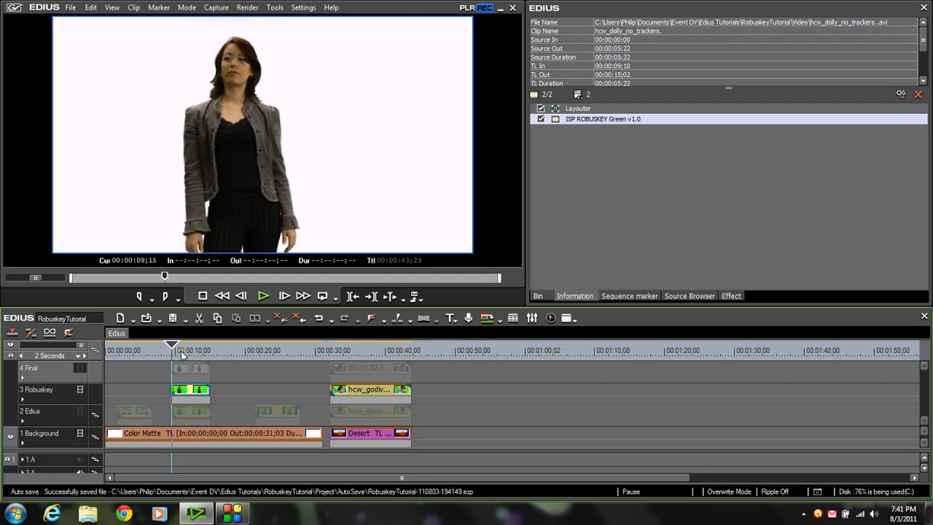
click(80, 413)
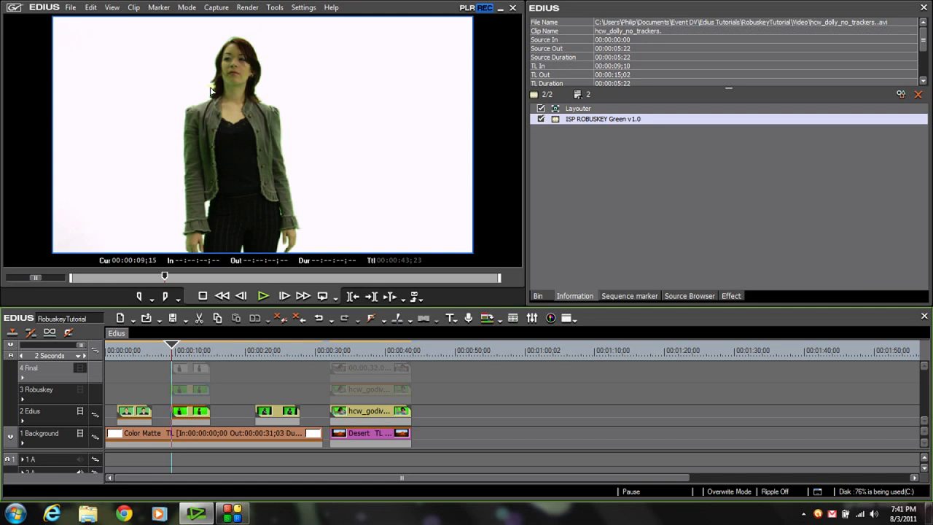
key(space)
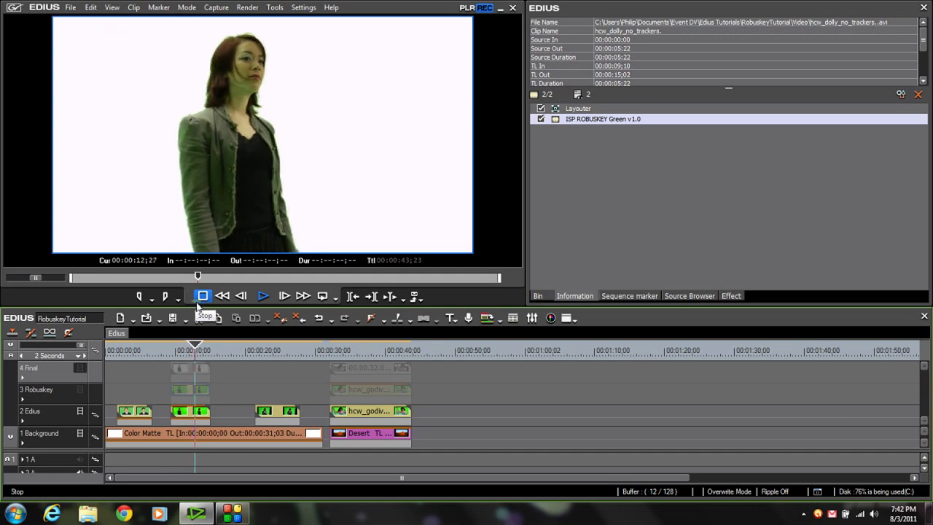
click(199, 299)
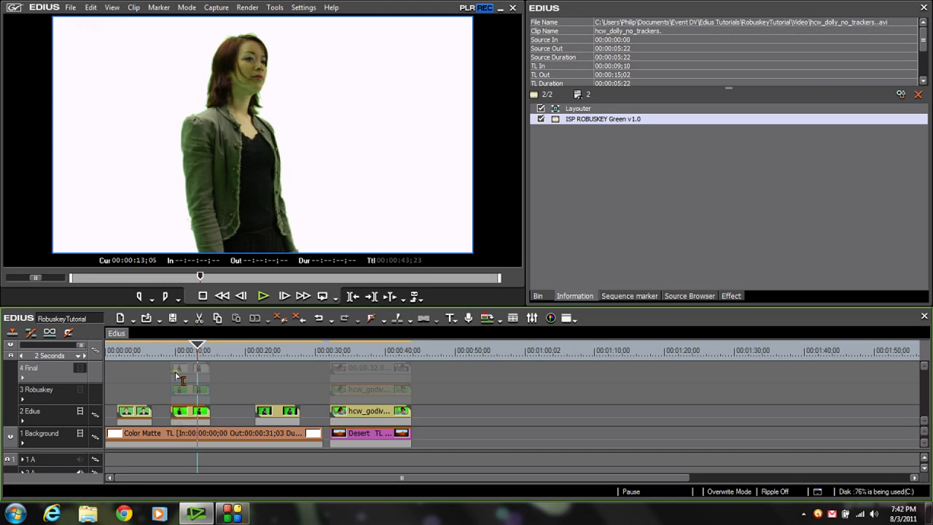
Show the rendered 4 Final track instead of 2 Edius and play its first clip from near the start
click(80, 389)
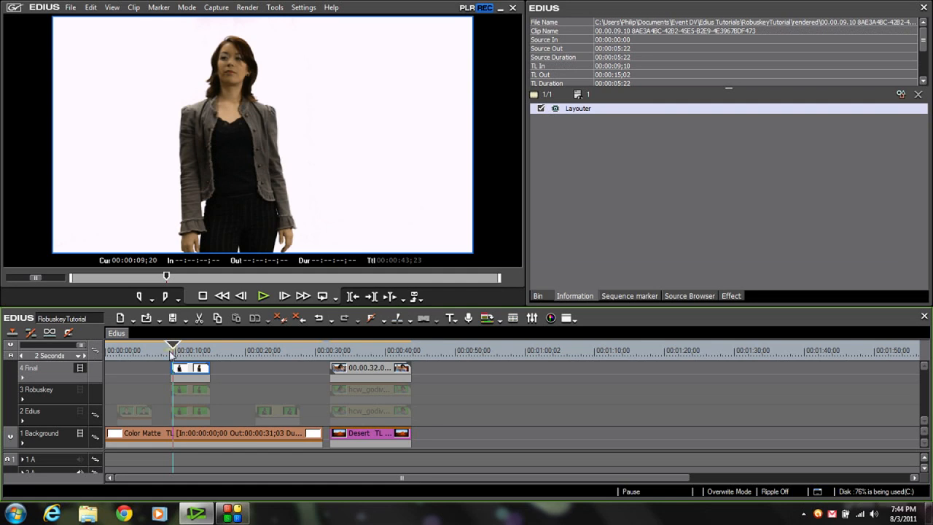
mouse_move(171, 354)
mouse_down()
mouse_move(186, 351)
mouse_move(172, 354)
mouse_up()
key(space)
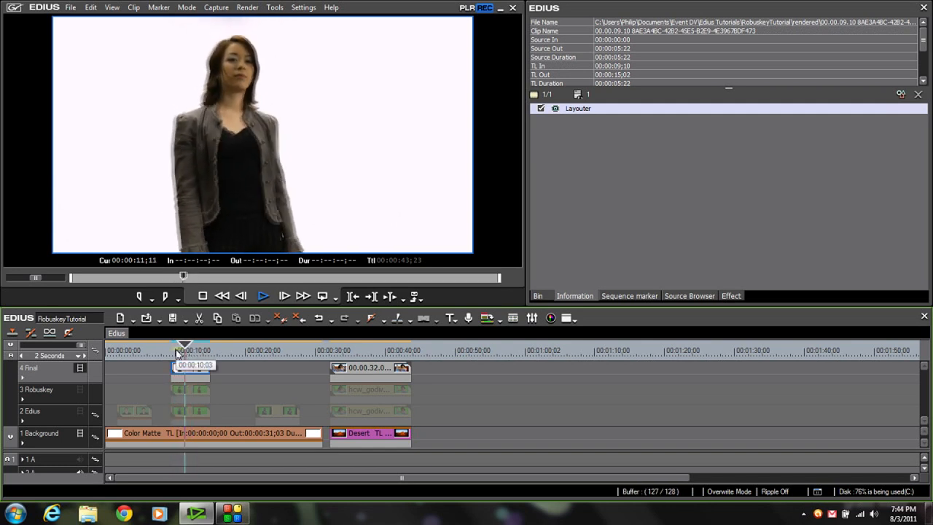
key(space)
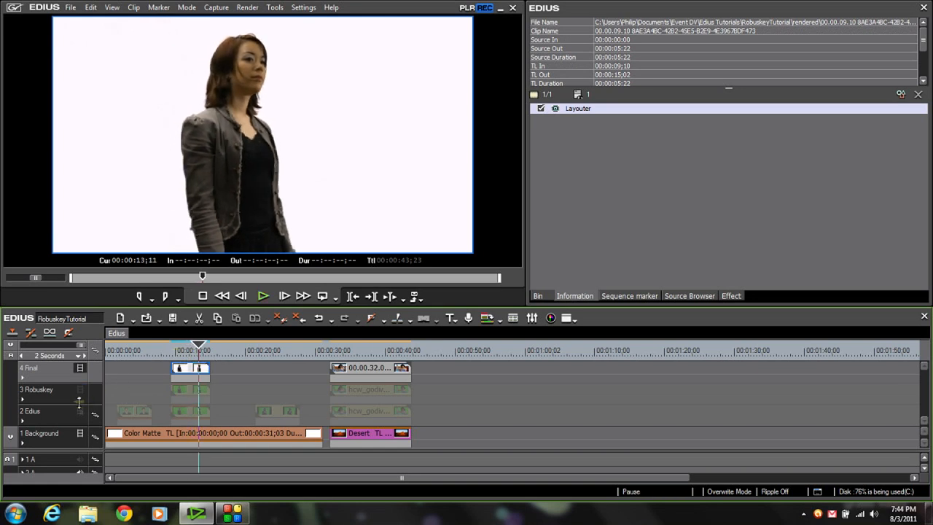
Compare the same frame on the 2 Edius and 4 Final tracks, and play the rendered version again
click(80, 367)
click(80, 411)
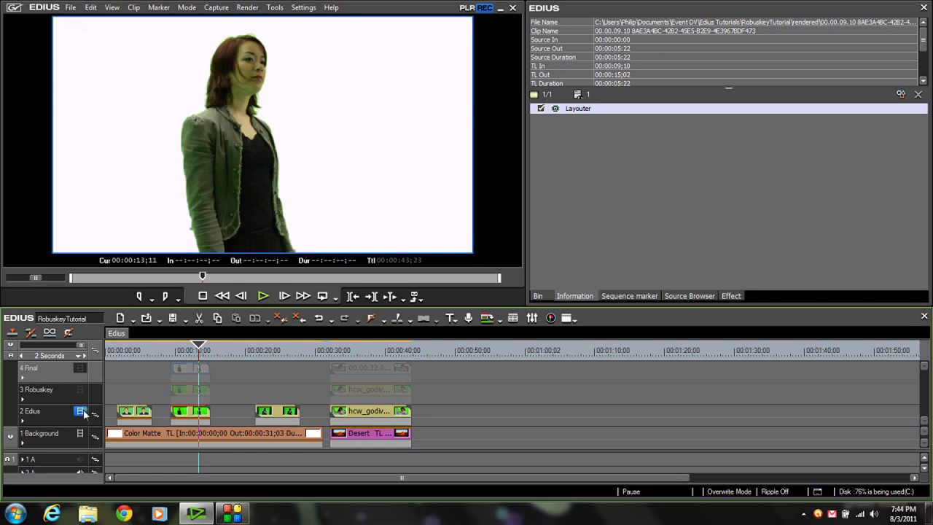
click(82, 411)
click(80, 367)
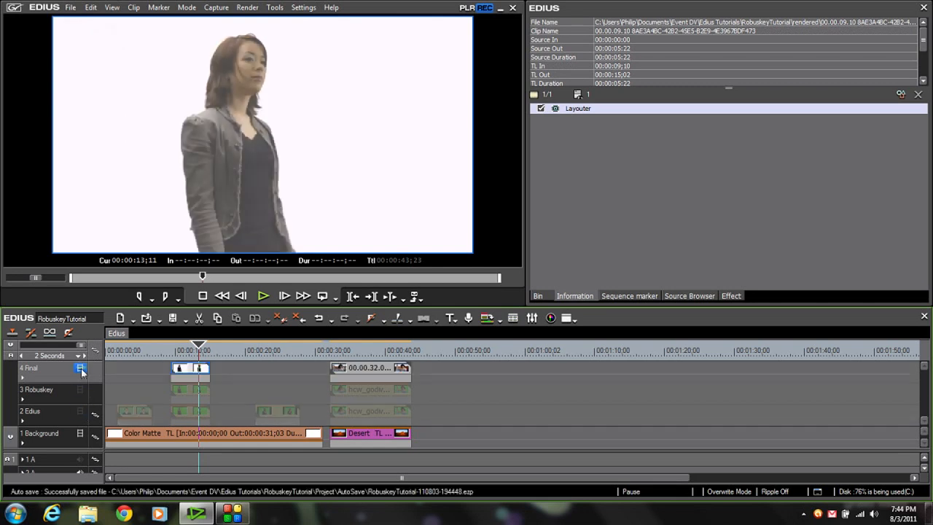
key(space)
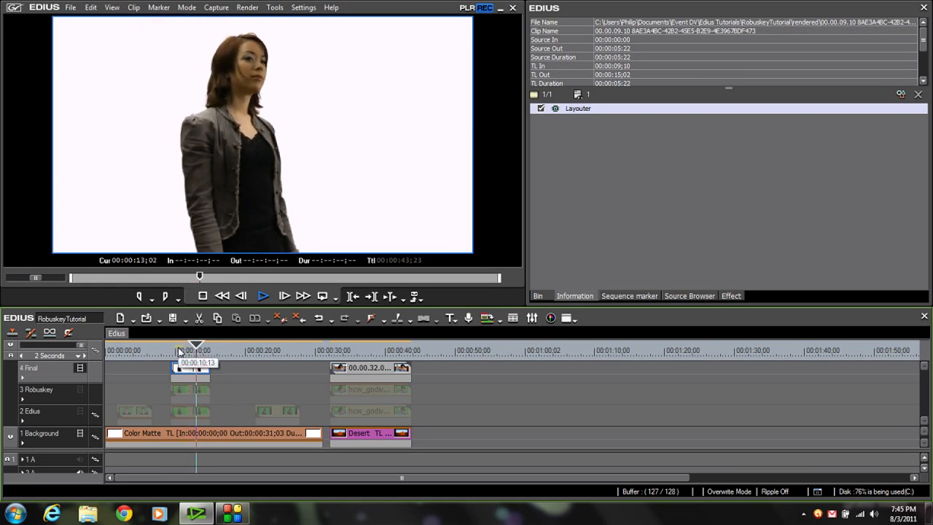
key(space)
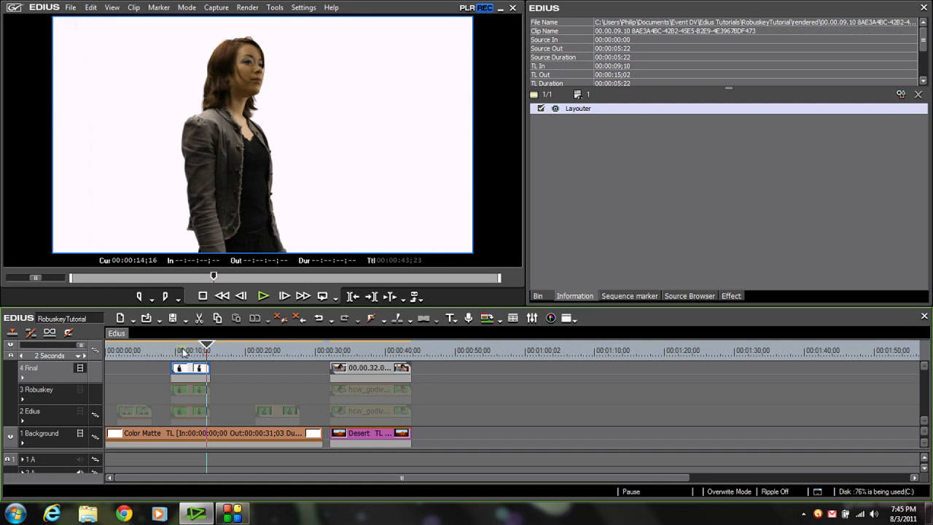
Show the 2 Edius track again and move the playhead to the start of its third clip at 00:00:21;15
drag(207, 349, 231, 349)
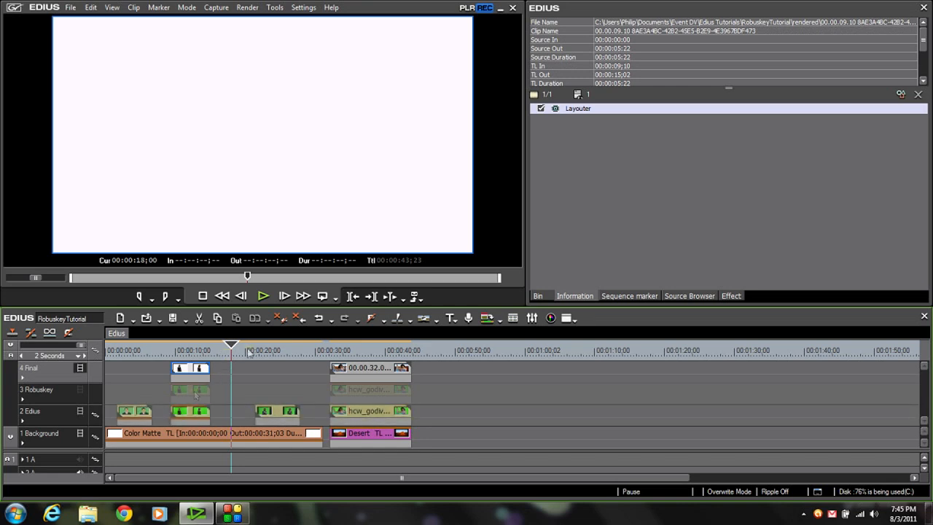
click(255, 353)
mouse_move(255, 353)
mouse_down()
mouse_move(306, 355)
mouse_move(256, 367)
mouse_up()
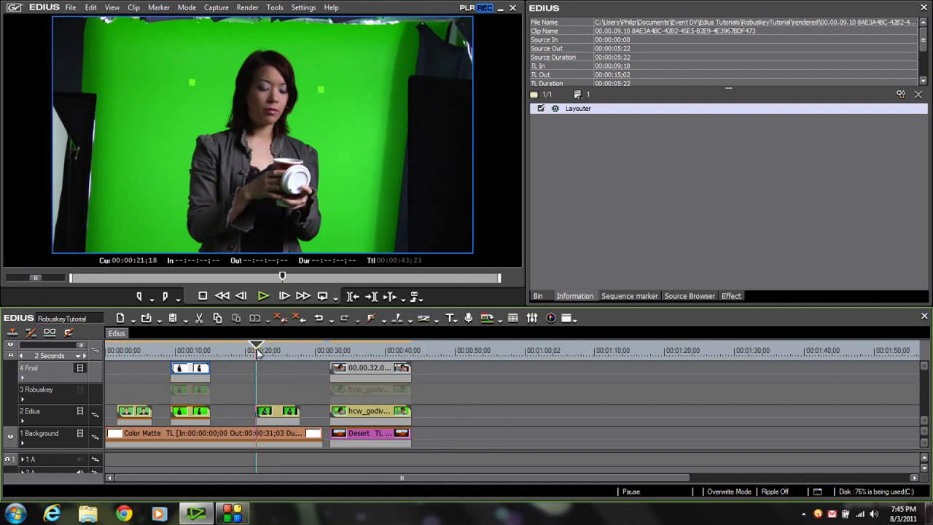
click(256, 350)
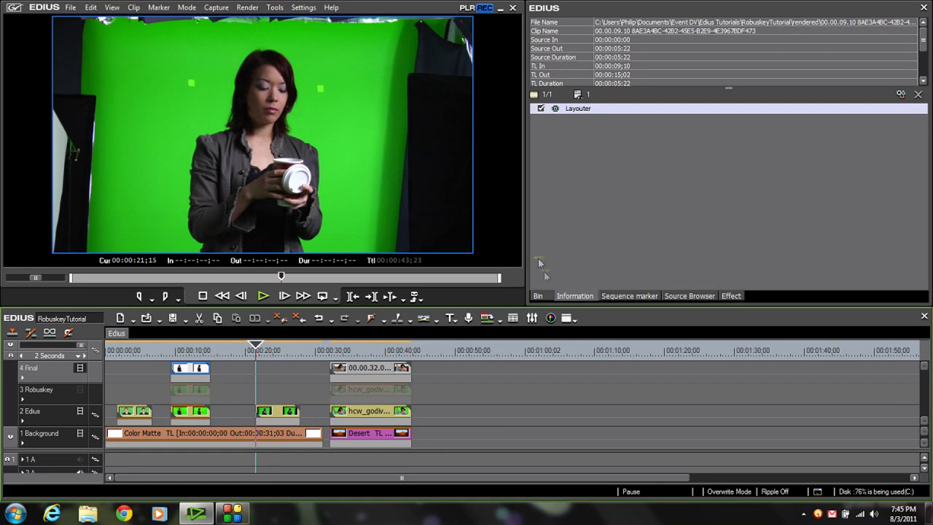
Apply the ISP Clip Alpha v1.0 filter to the third clip on the 2 Edius track and open its settings
click(732, 297)
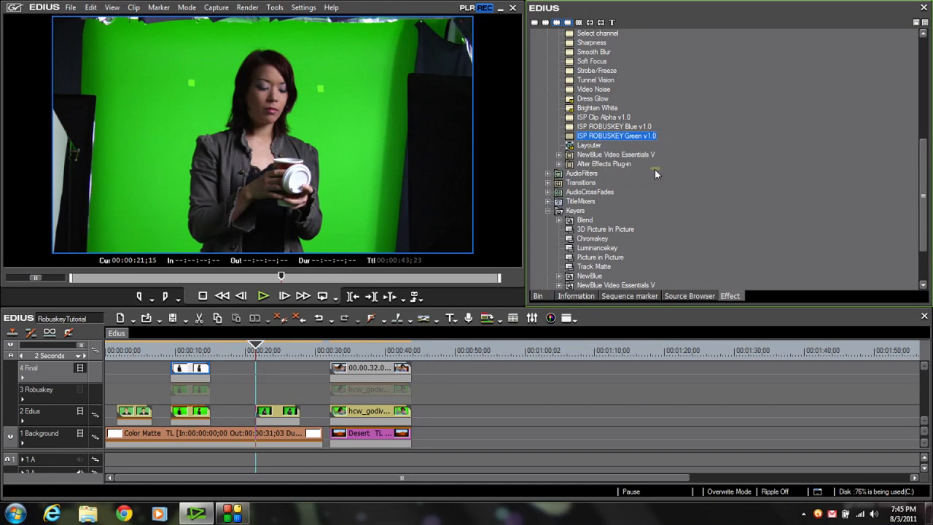
click(594, 118)
drag(572, 121, 275, 413)
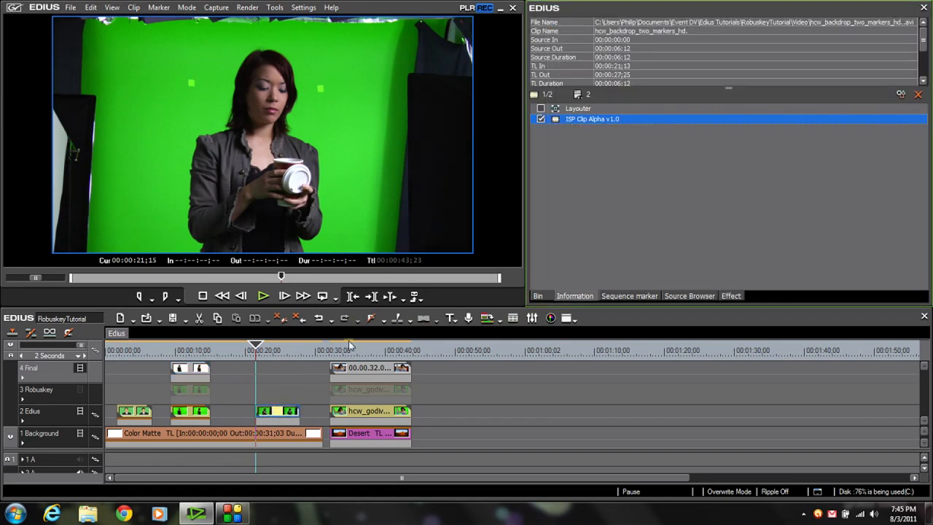
double_click(614, 120)
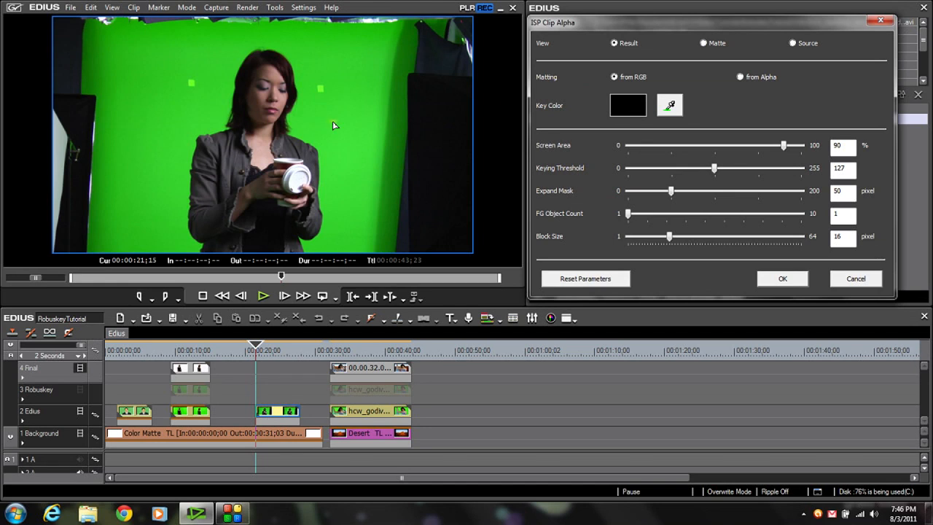
Sample the green screen beside the woman as the Clip Alpha key color
click(670, 107)
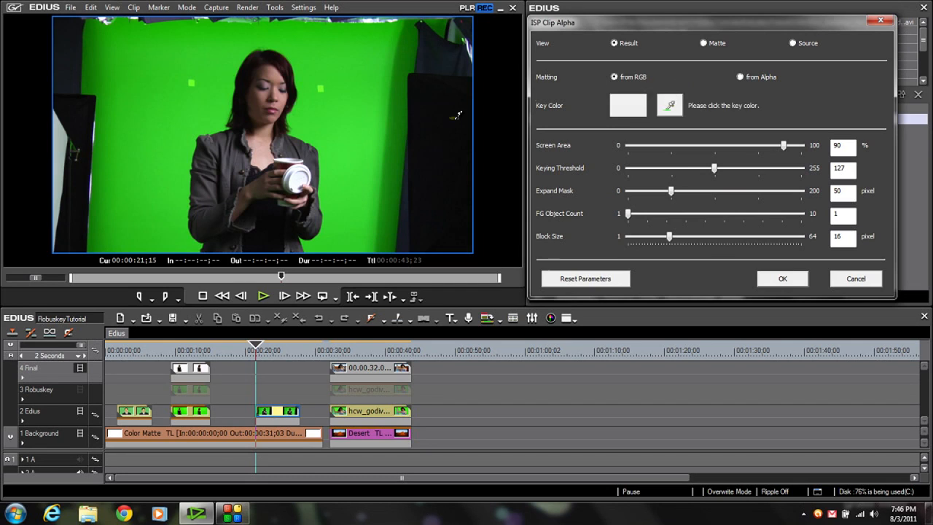
click(319, 115)
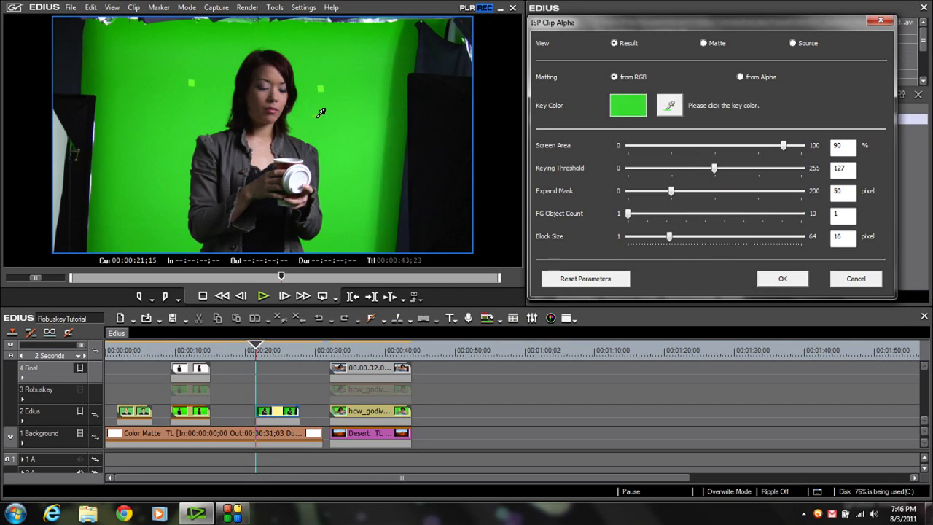
click(321, 113)
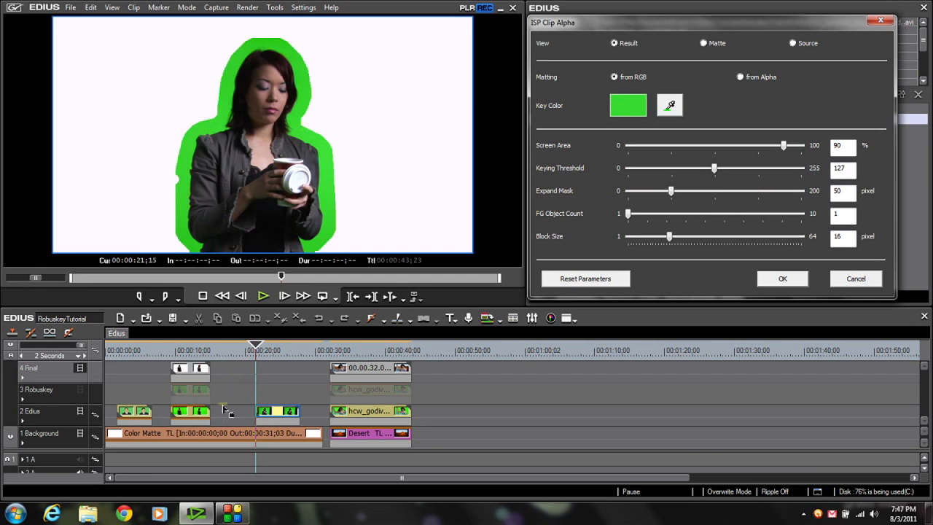
Scrub through the clip to examine how the Clip Alpha mask follows the woman's movement
click(258, 348)
drag(258, 348, 270, 349)
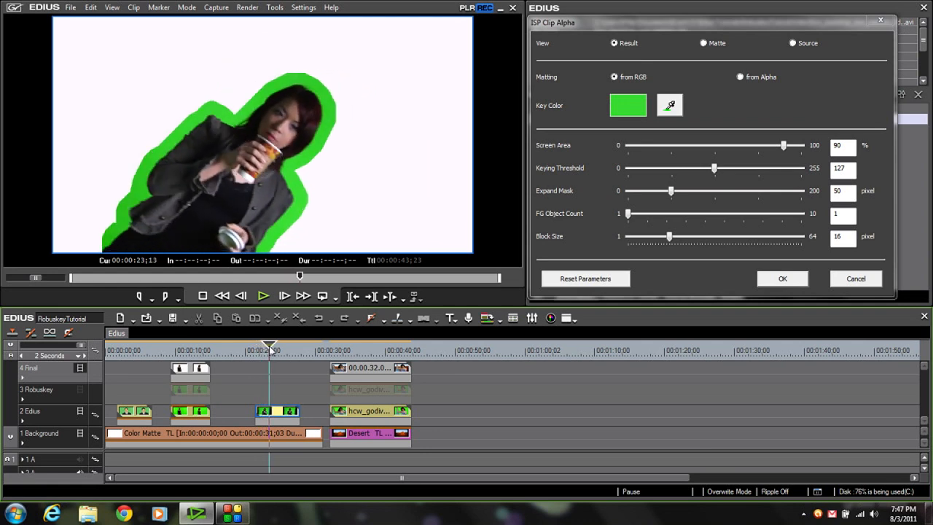
drag(270, 349, 266, 348)
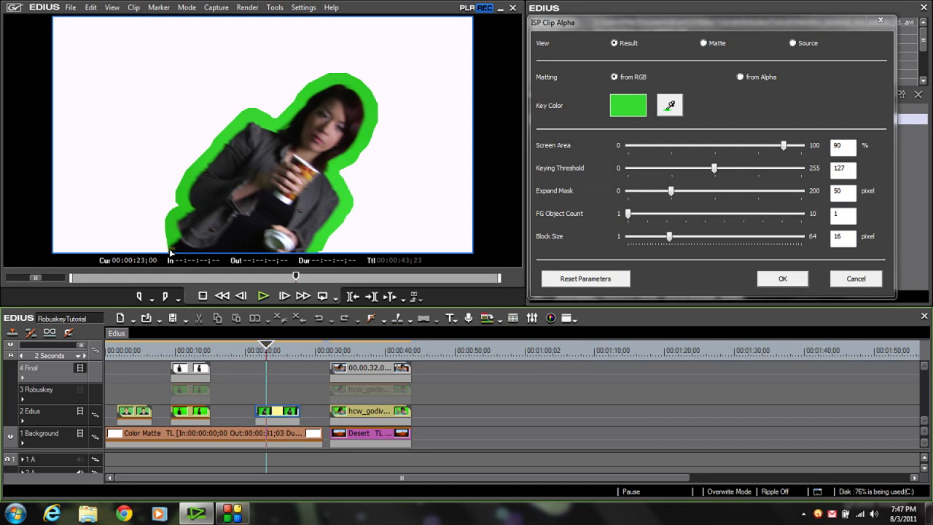
drag(267, 347, 270, 347)
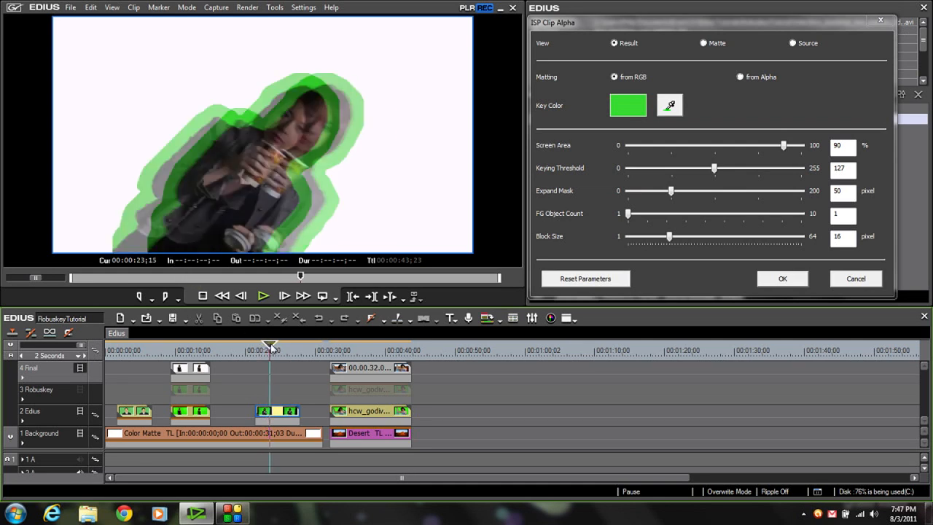
drag(269, 346, 271, 347)
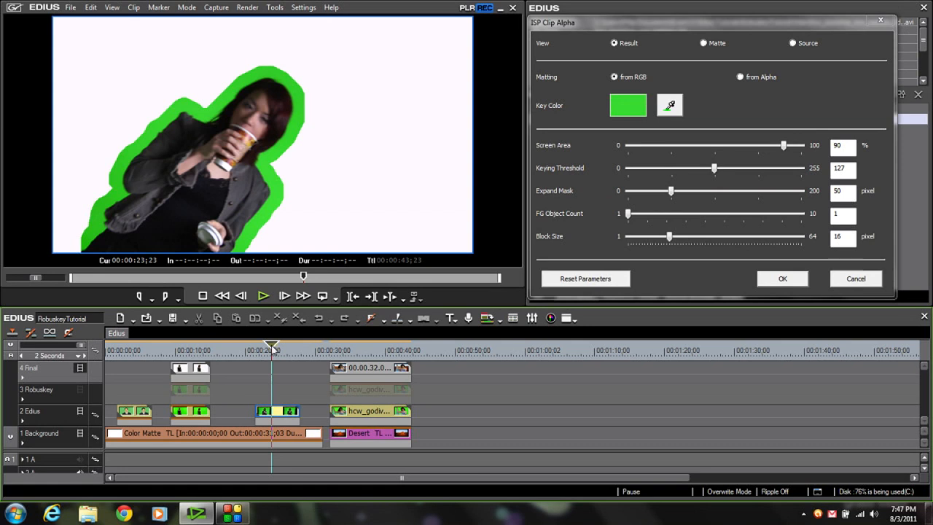
Move frame by frame forward and back between about 00:00:23;23 and 00:00:24;18 to examine the mask outline on each frame
key(Right)
key(Right)
key(Right)
key(Left)
key(Left)
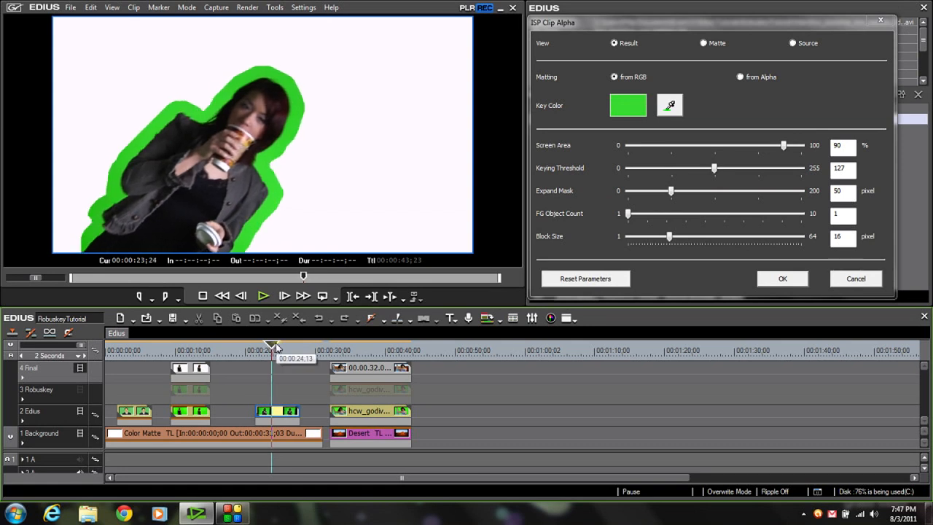
key(Right)
key(Right)
key(Right)
key(Right)
key(Right)
key(Right)
key(Right)
key(Right)
key(Right)
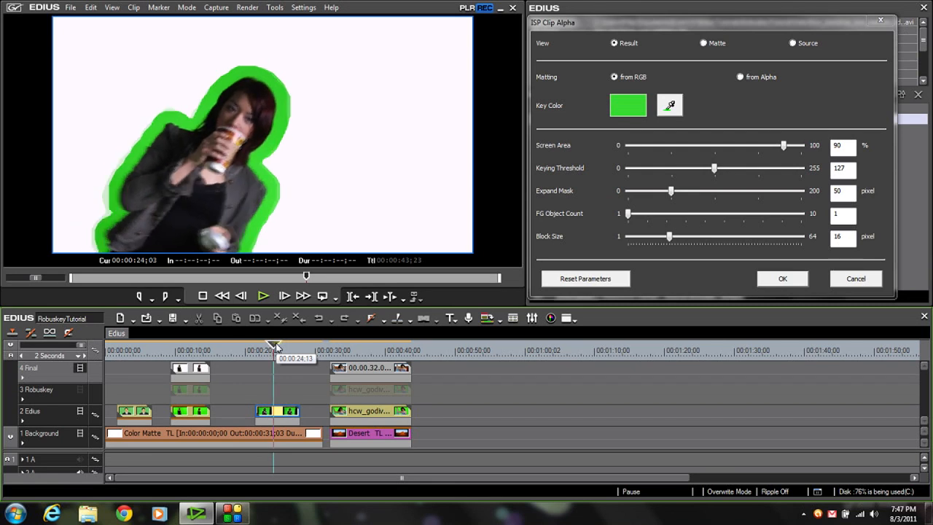
key(Right)
key(Right)
key(Right)
key(Right)
key(Right)
key(Right)
key(Right)
key(Right)
key(Right)
key(Right)
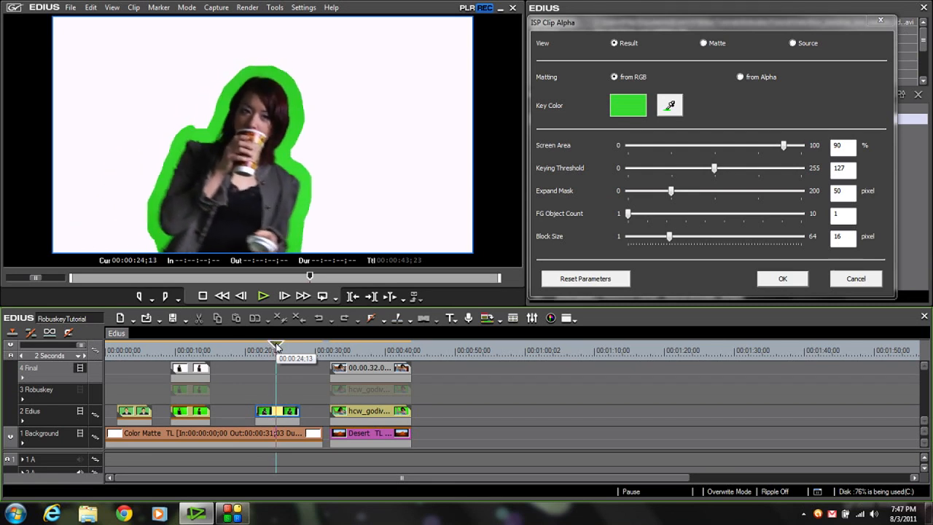
key(Right)
key(Right)
key(Right)
key(Right)
key(Right)
key(Right)
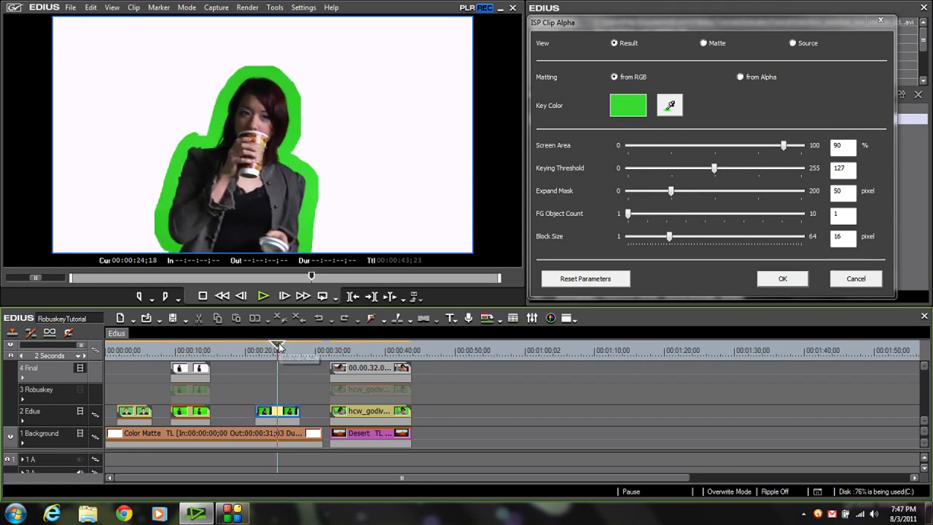
key(Left)
key(Left)
key(Left)
key(Left)
key(Left)
key(Left)
key(Left)
key(Left)
key(Left)
key(Left)
key(Left)
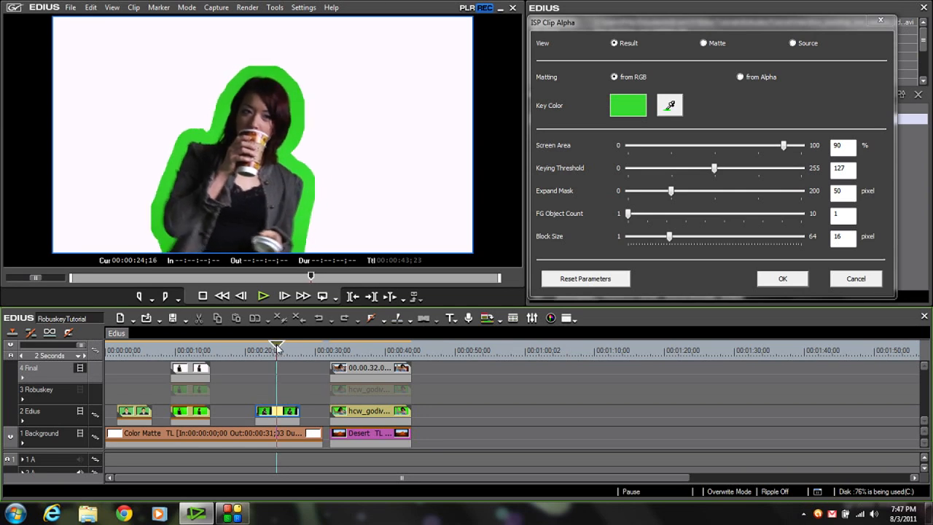
key(Left)
key(Left)
key(Left)
key(Left)
key(Left)
key(Left)
key(Left)
key(Left)
key(Left)
key(Left)
key(Left)
key(Left)
key(Left)
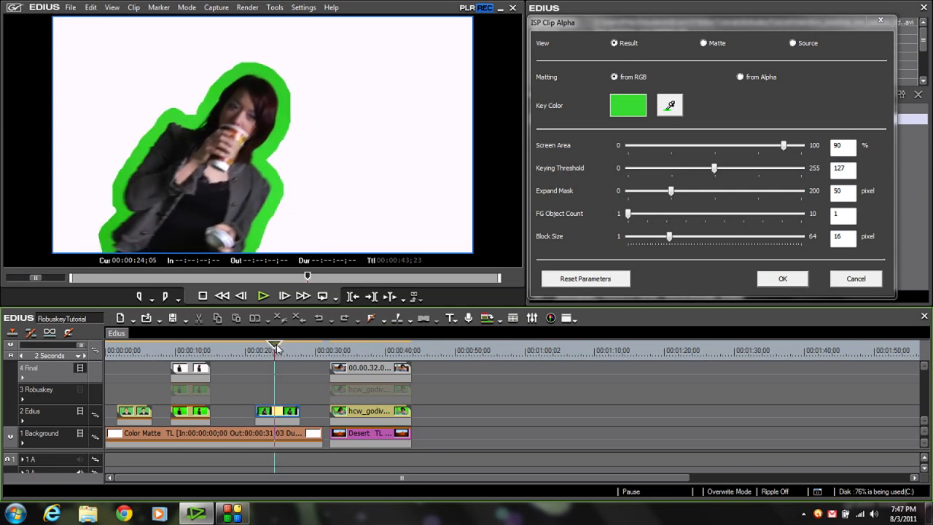
key(Left)
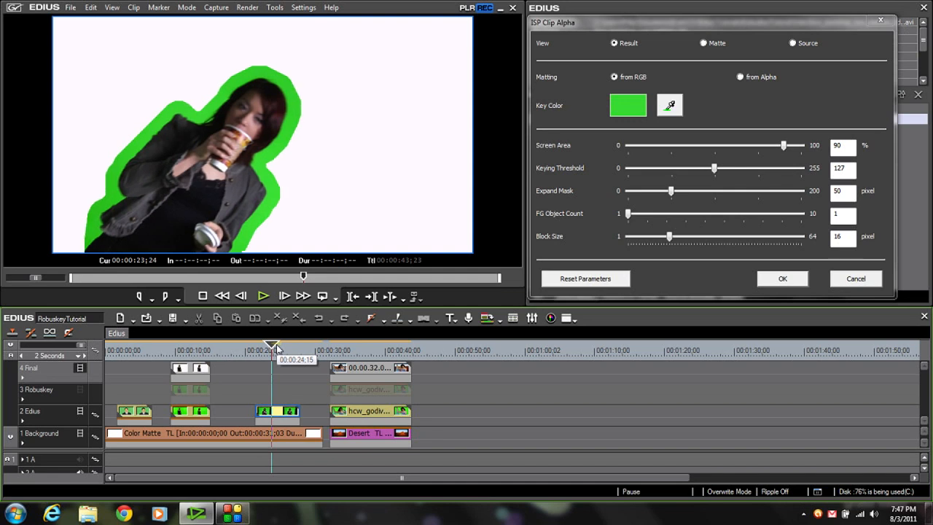
key(Right)
key(Right)
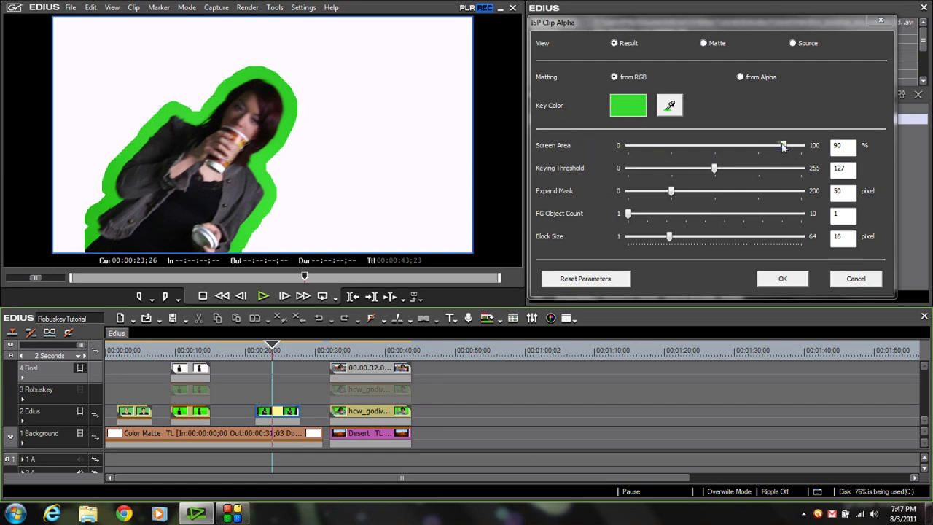
Set the Clip Alpha Screen Area to 84%
mouse_move(783, 147)
mouse_down()
mouse_move(796, 152)
mouse_move(661, 150)
mouse_move(774, 157)
mouse_up()
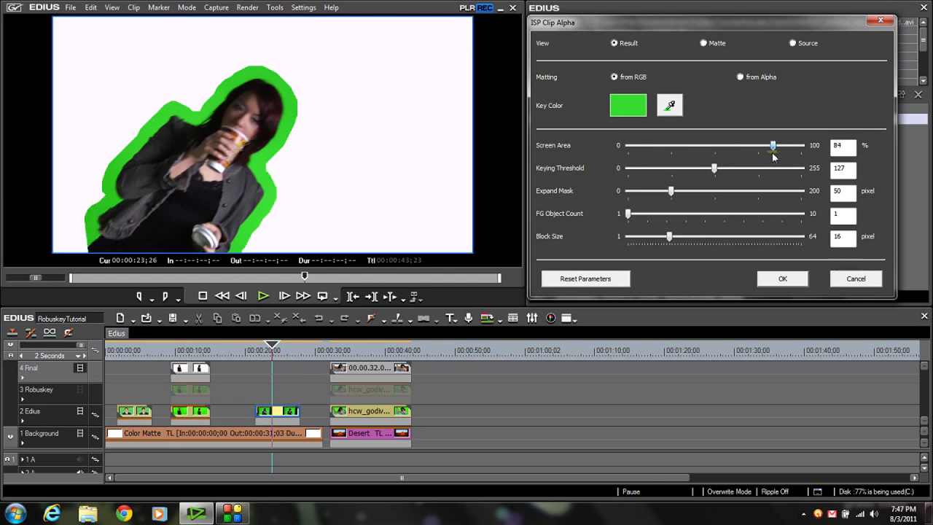
Set the Clip Alpha Screen Area to 90%, Keying Threshold to 194 and Expand Mask to 75 pixels
drag(774, 157, 785, 157)
drag(714, 172, 760, 176)
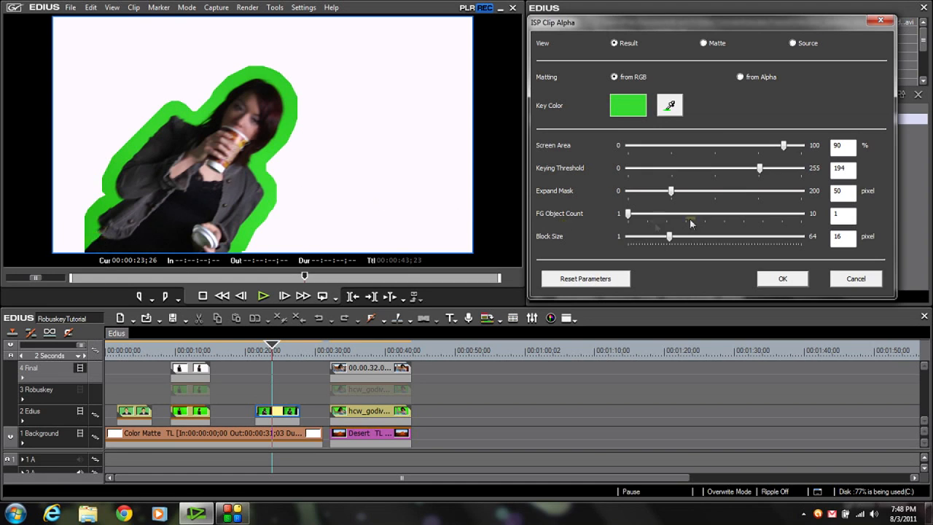
drag(671, 196, 694, 196)
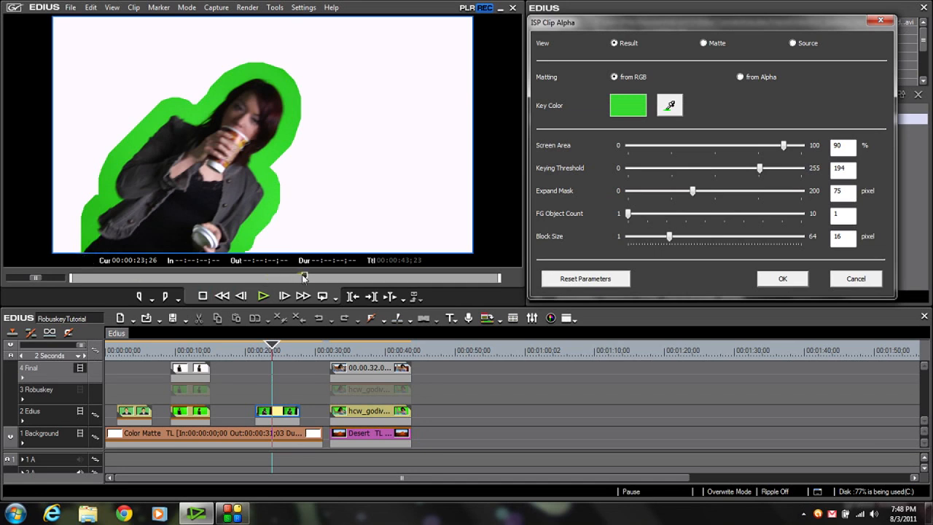
Set the Clip Alpha Expand Mask to 84 pixels and check the mask on frames around 00:00:23;18 and 00:00:23;03
drag(304, 276, 301, 278)
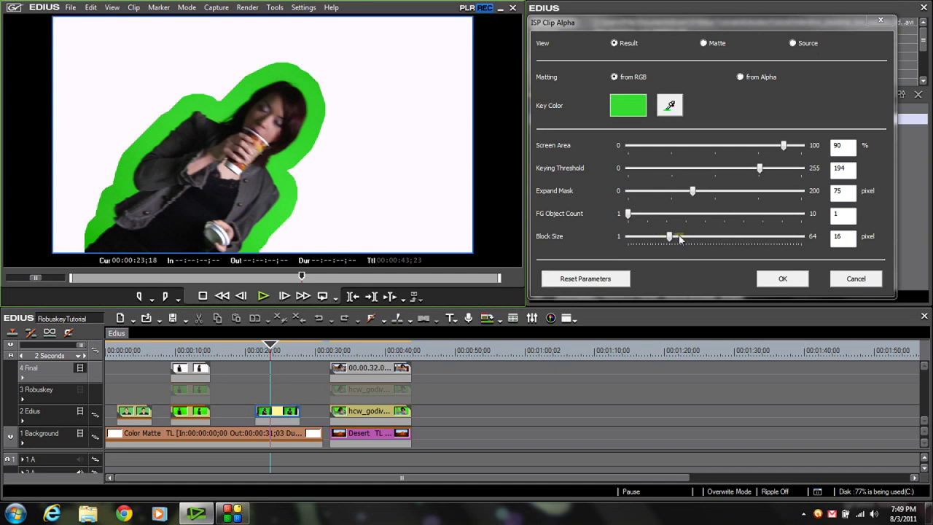
drag(696, 192, 703, 196)
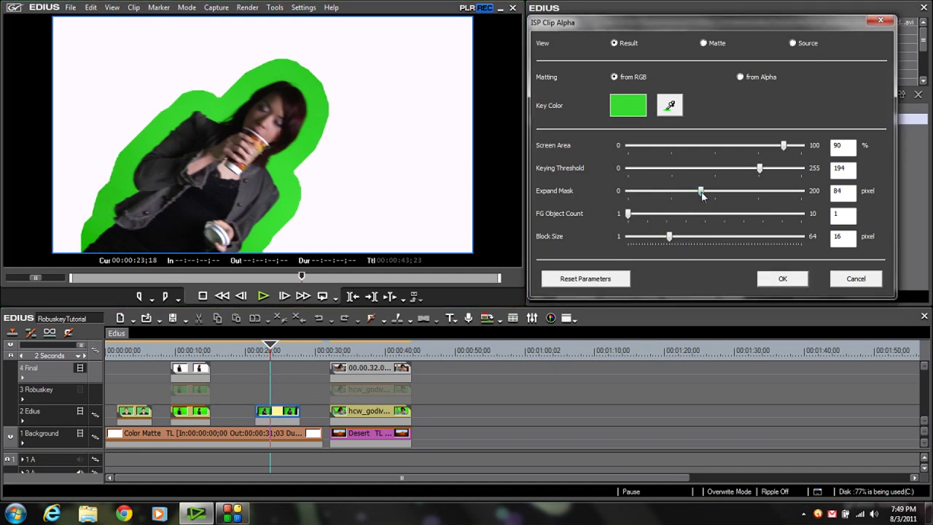
mouse_move(301, 277)
mouse_down()
mouse_move(330, 277)
mouse_move(292, 278)
mouse_up()
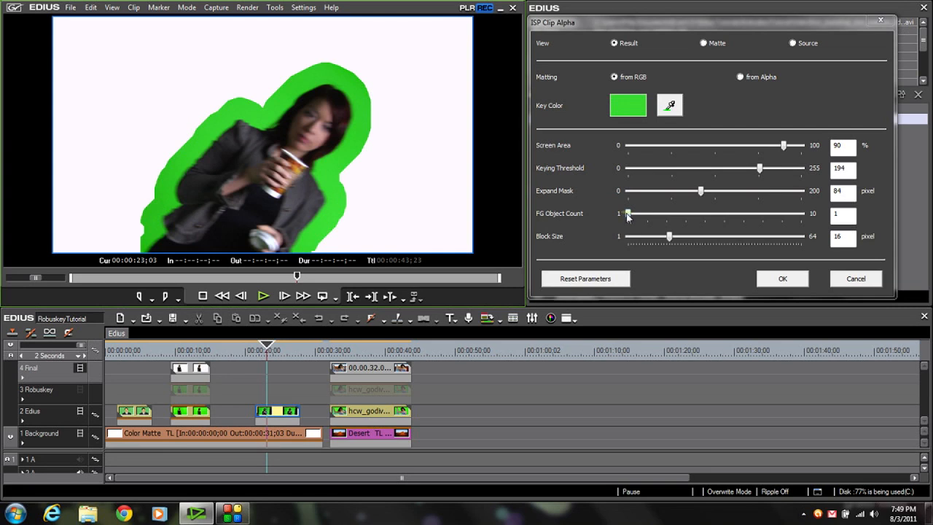
Keep the FG Object Count at 1, set the Block Size to 15 pixels and apply the Clip Alpha settings
mouse_move(627, 216)
mouse_down()
mouse_move(704, 217)
mouse_move(624, 217)
mouse_up()
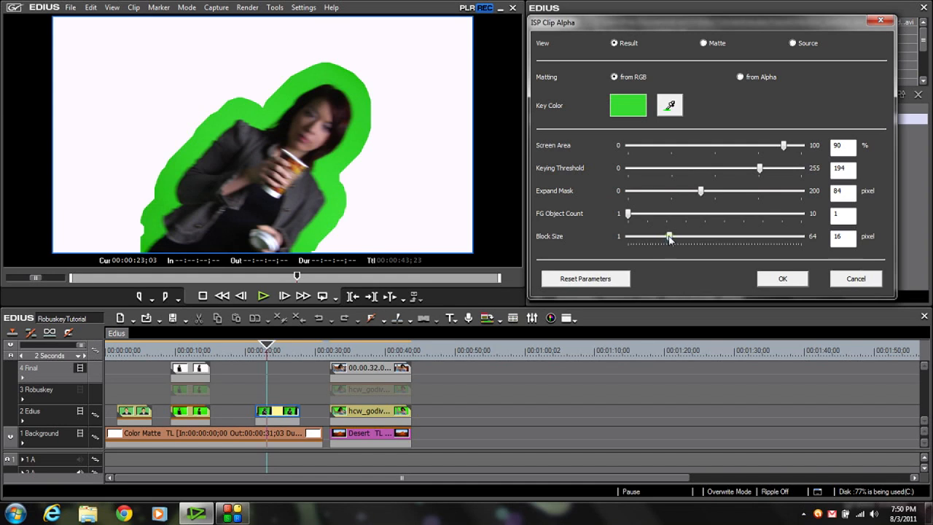
mouse_move(668, 239)
mouse_down()
mouse_move(800, 248)
mouse_move(666, 236)
mouse_up()
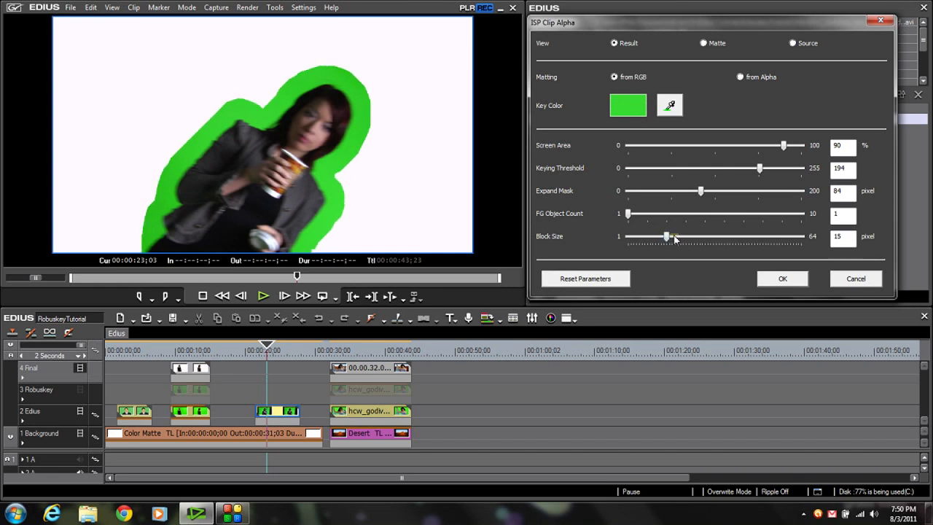
click(780, 280)
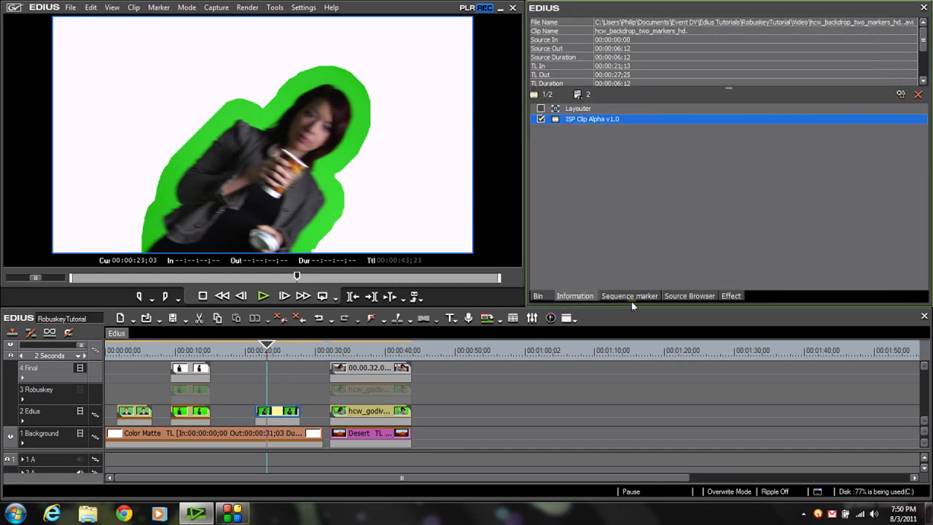
Add ISP ROBUSKEY Green to the masked clip and sample the green beside the woman as its key color
click(732, 295)
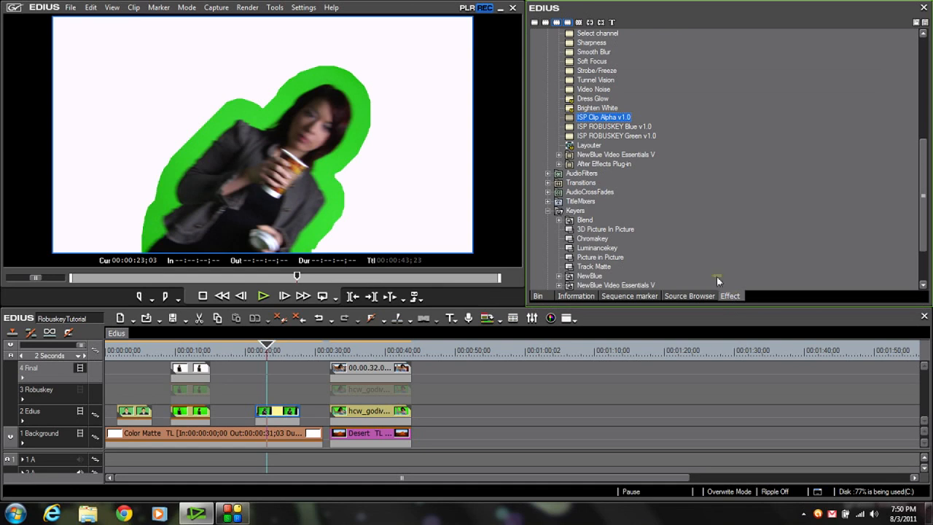
drag(609, 137, 280, 412)
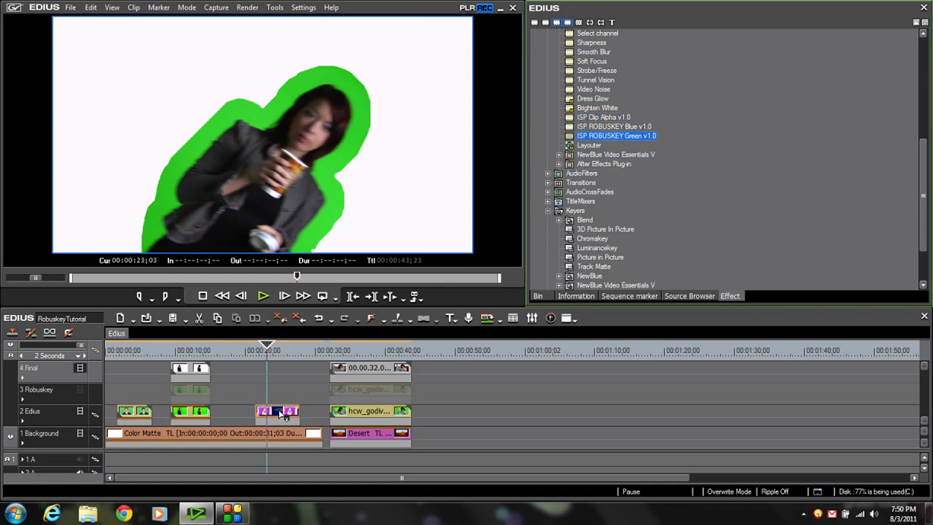
double_click(637, 130)
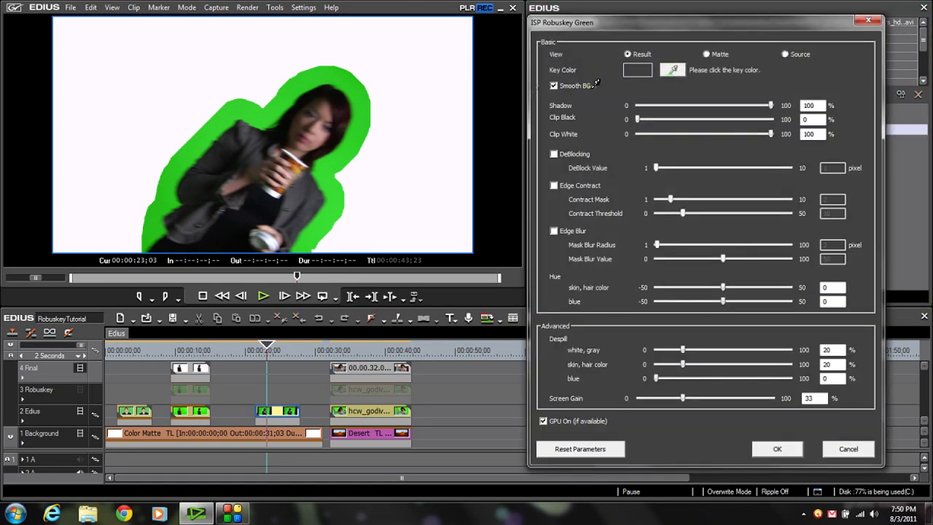
click(359, 115)
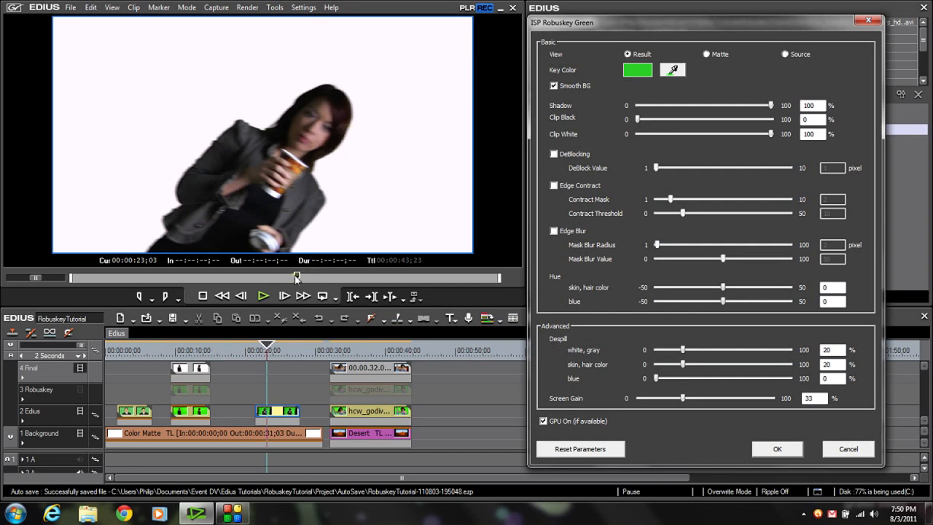
click(762, 450)
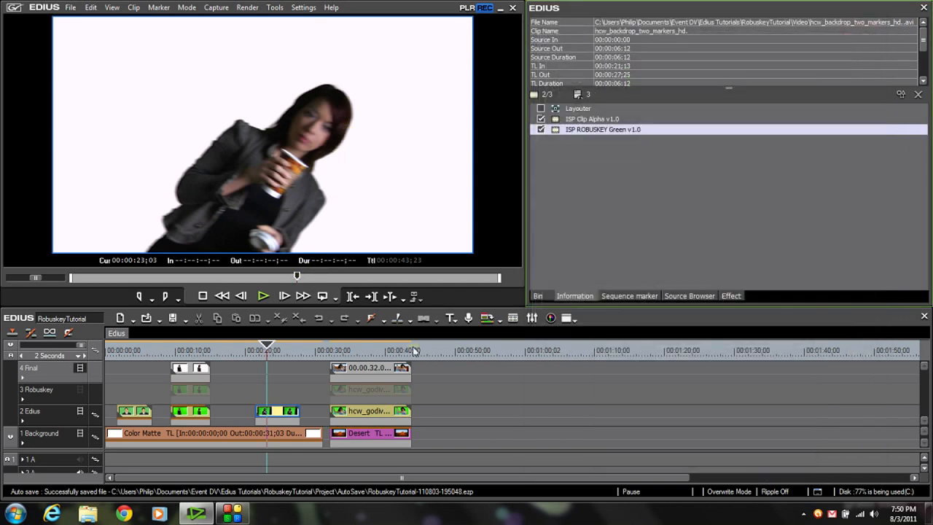
Scrub through the keyed clip and compare the image with the Clip Alpha and Robuskey Green filters switched off and on
drag(297, 277, 321, 285)
drag(286, 345, 269, 350)
drag(269, 347, 263, 348)
click(540, 129)
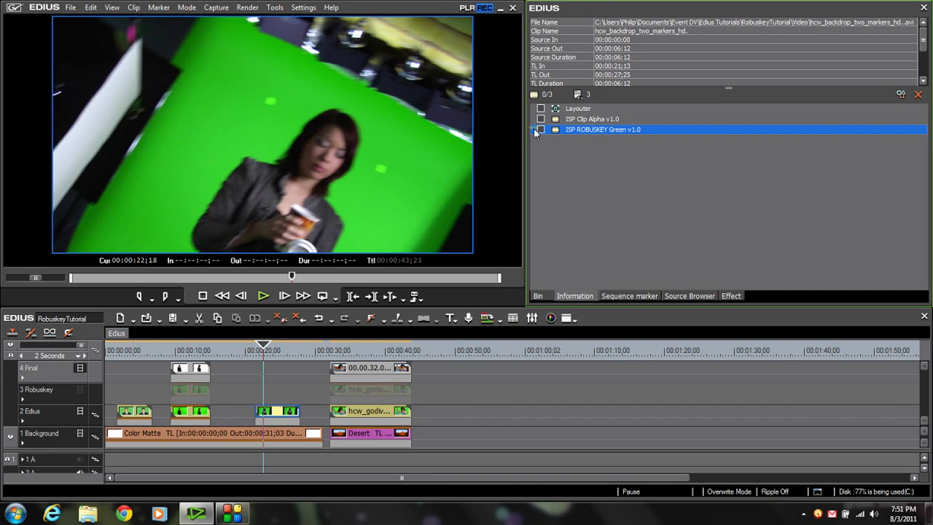
click(540, 129)
click(540, 119)
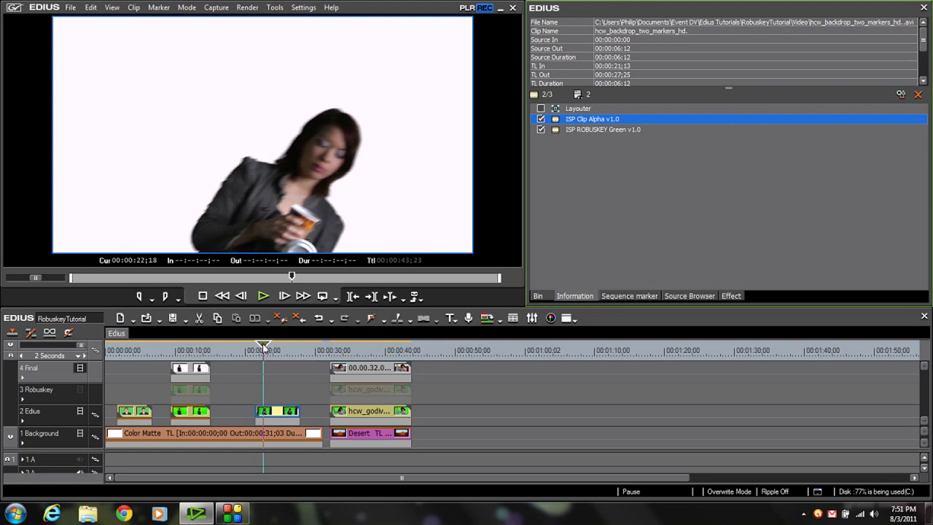
drag(263, 348, 285, 349)
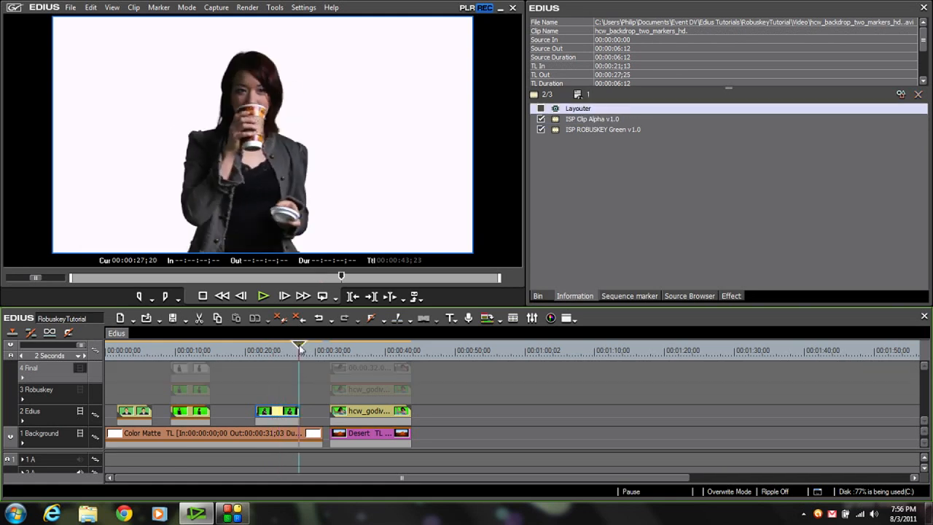
Toggle the Edius track's visibility and examine the hcw_godiva_close green-screen clip at 00:00:35;25
drag(296, 350, 328, 349)
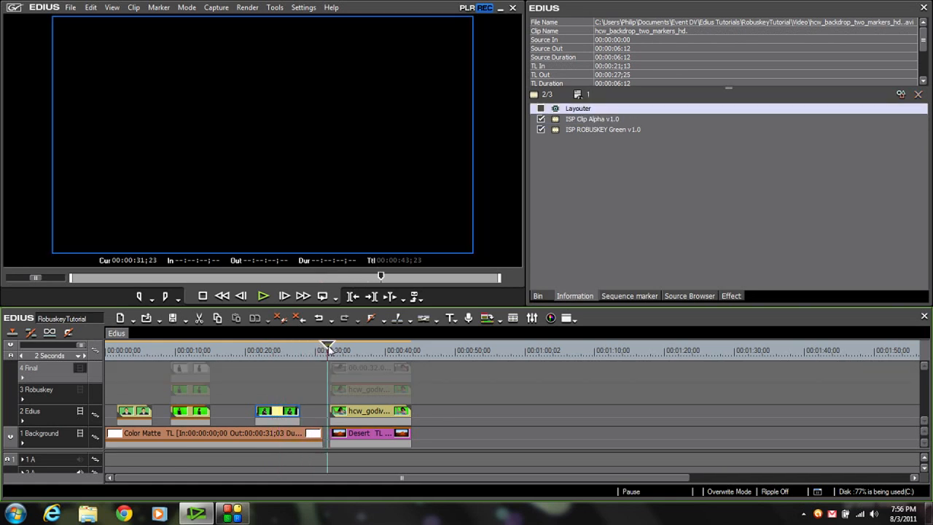
click(79, 411)
mouse_move(328, 349)
mouse_down()
mouse_move(400, 346)
mouse_move(329, 357)
mouse_up()
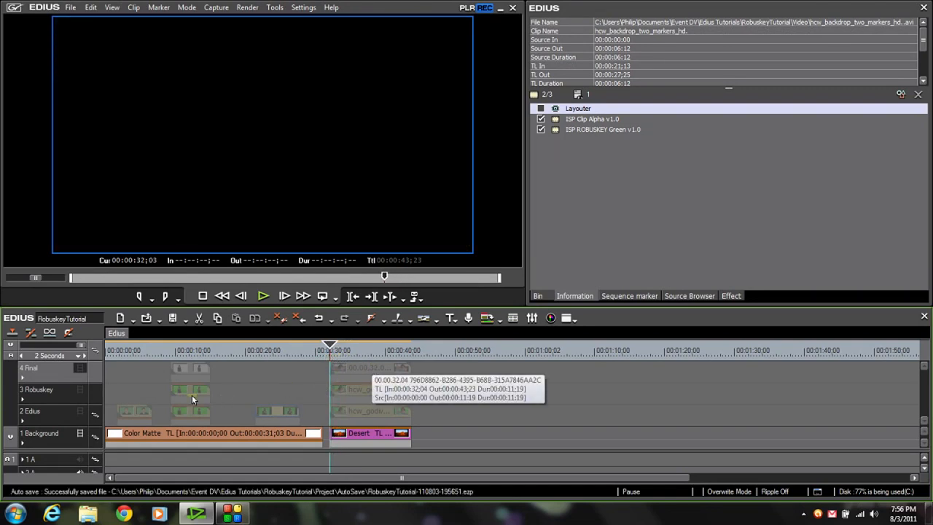
click(80, 414)
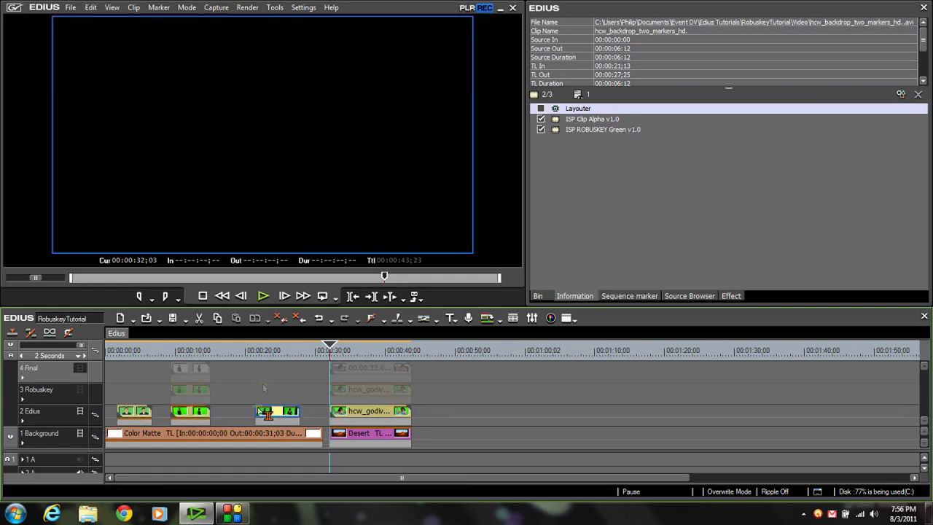
drag(330, 346, 357, 348)
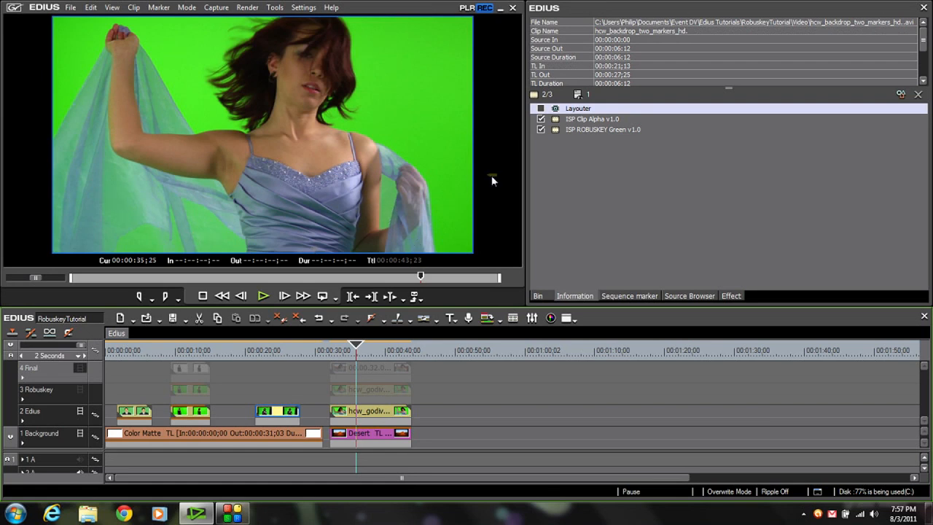
Apply the Chromakey keyer to the hcw_godiva_close clip on the Edius track
click(376, 415)
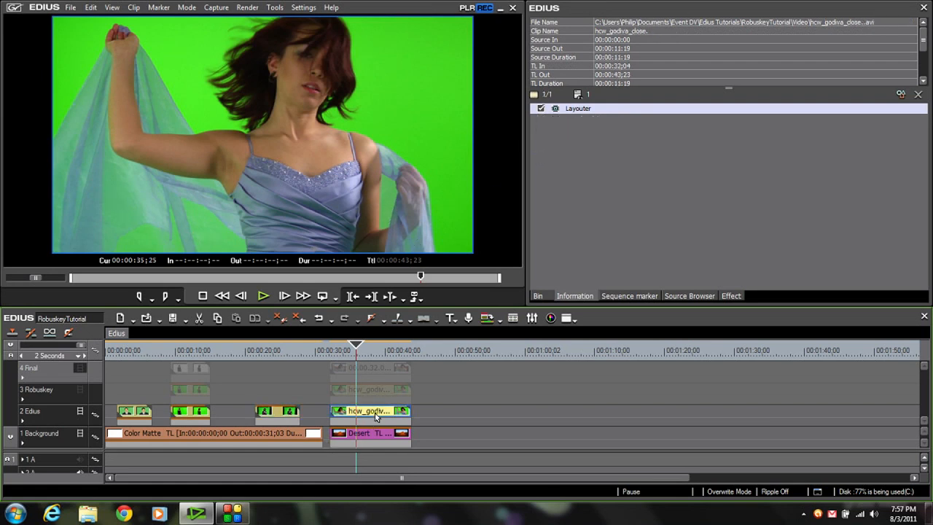
click(732, 296)
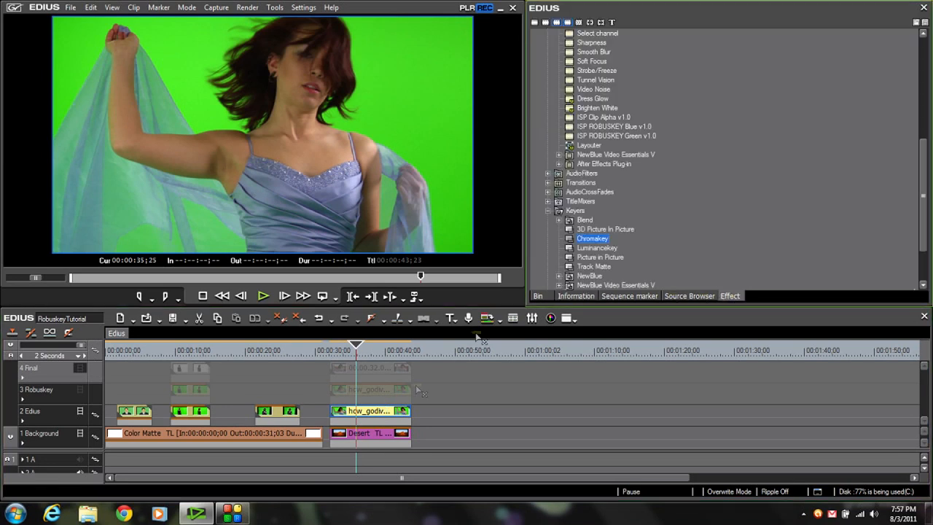
drag(393, 415, 405, 422)
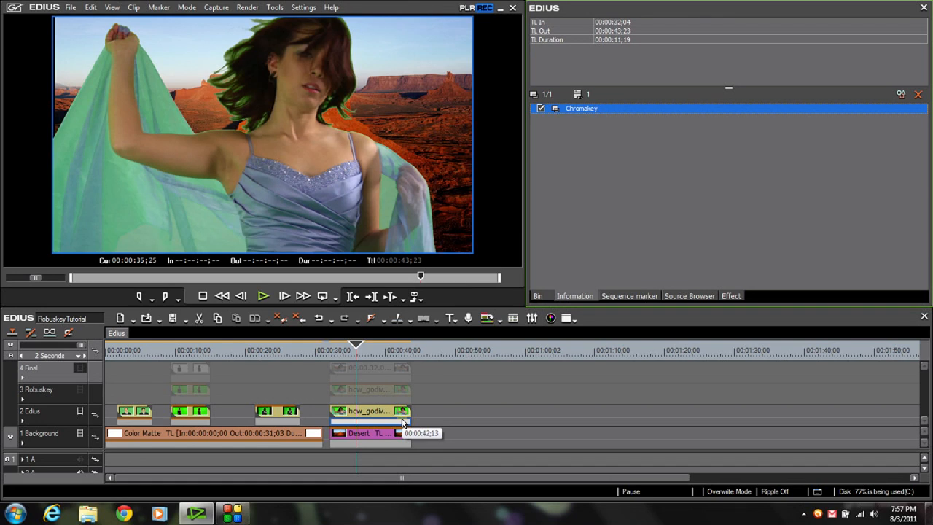
Enlarge the outer transition range of the Chromakey color ellipse, shift the inner key area slightly and apply the settings
double_click(592, 110)
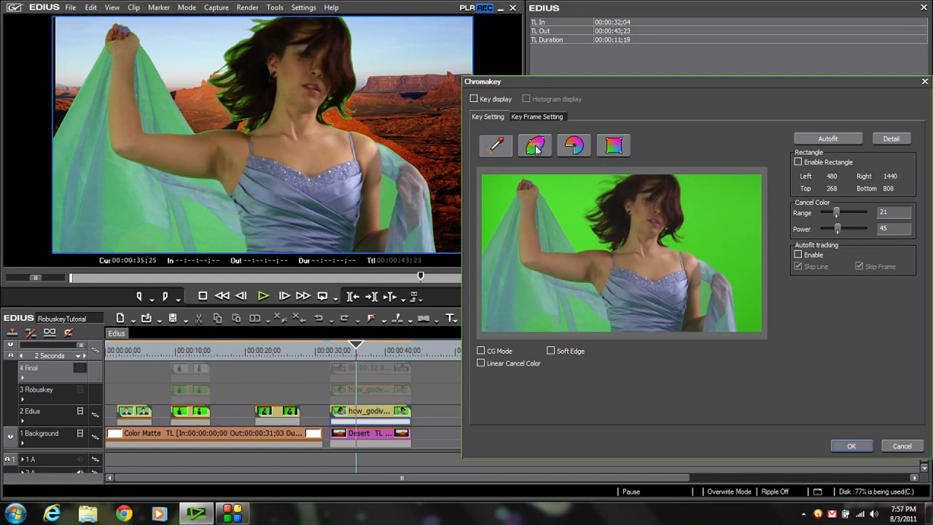
click(536, 148)
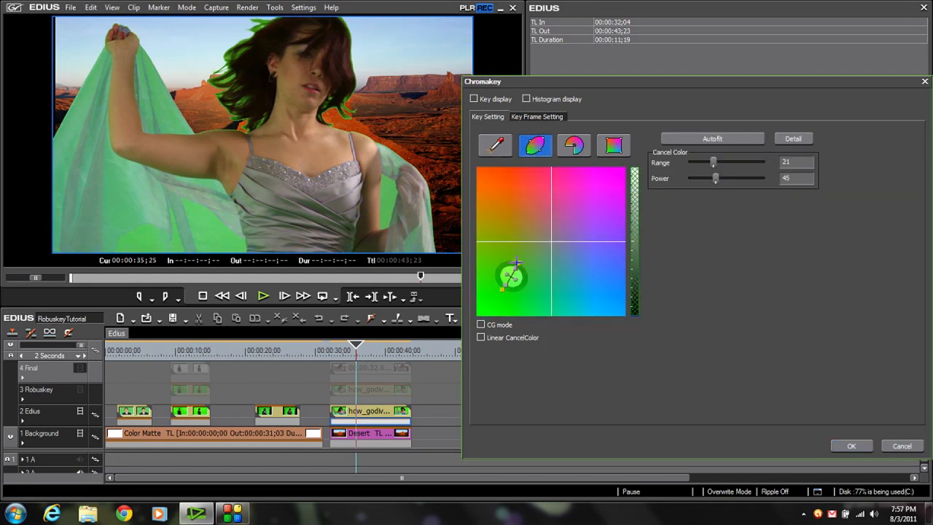
drag(517, 263, 559, 242)
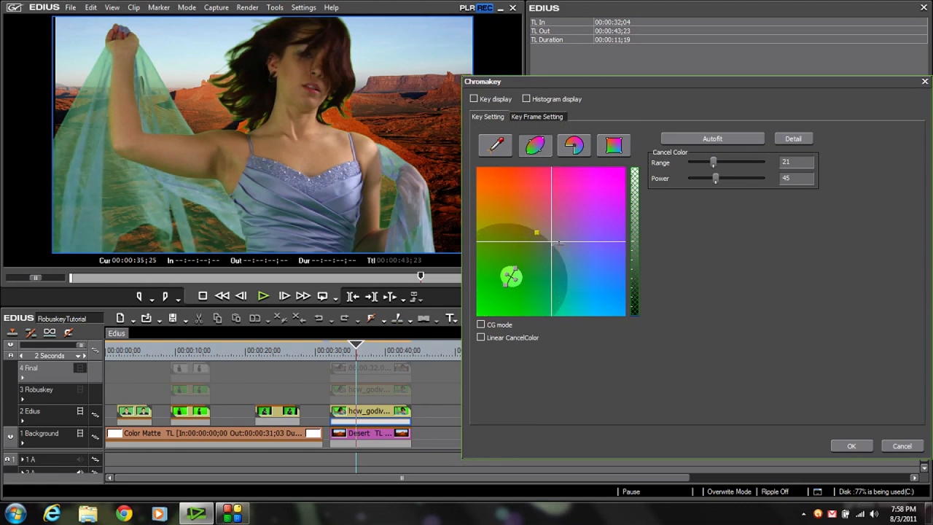
drag(559, 241, 554, 245)
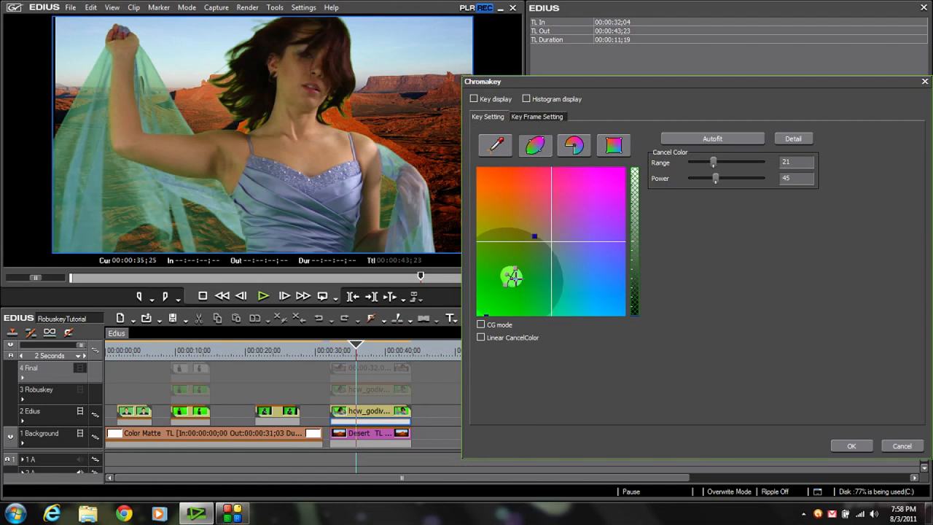
mouse_move(516, 279)
mouse_down()
mouse_move(510, 273)
mouse_move(527, 287)
mouse_move(519, 280)
mouse_up()
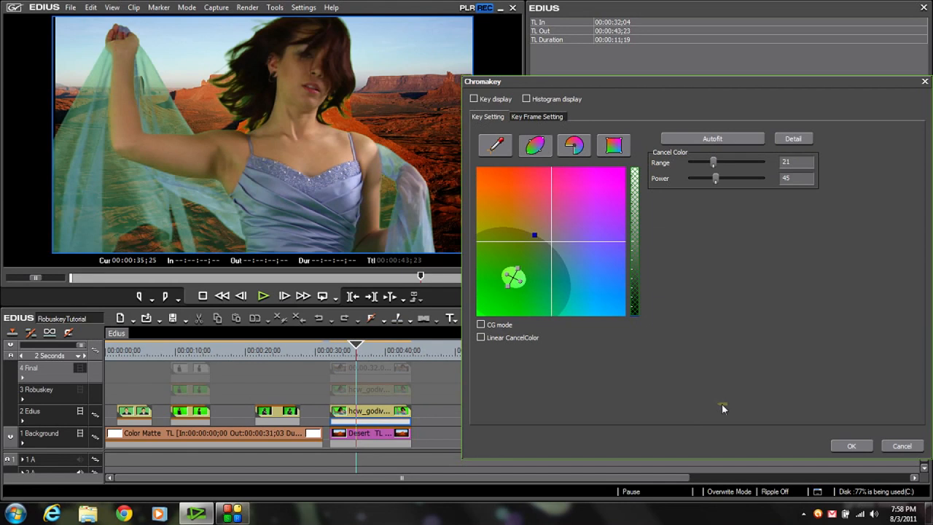
click(851, 445)
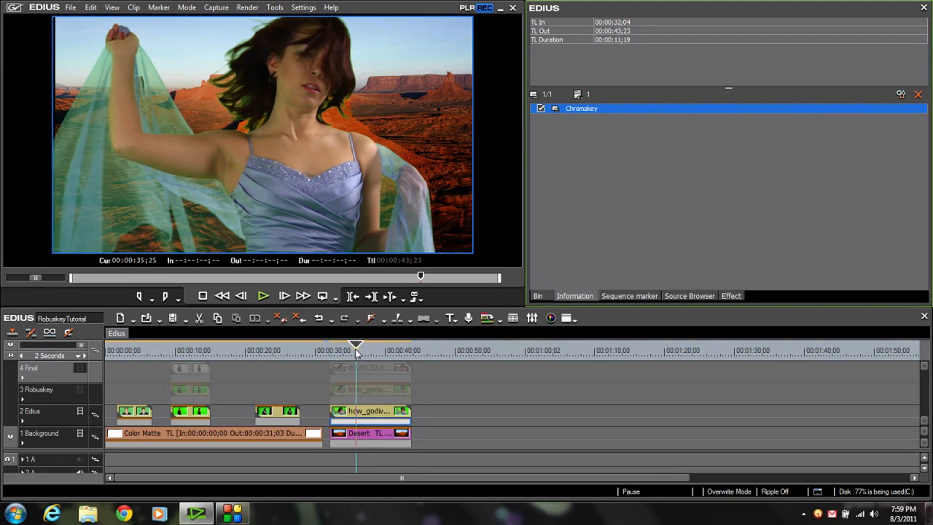
Move to 00:00:36;08, hide the Edius track and show the Robuskey track
click(359, 412)
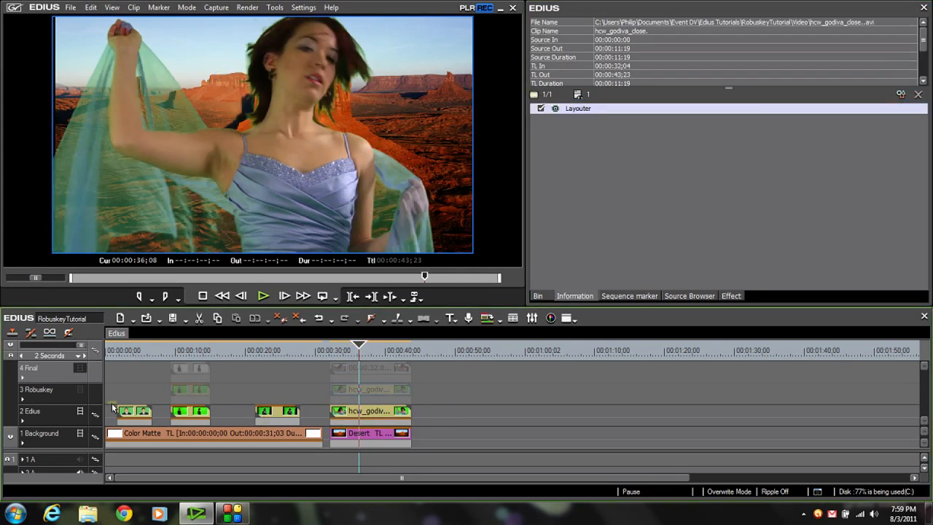
click(80, 411)
click(80, 390)
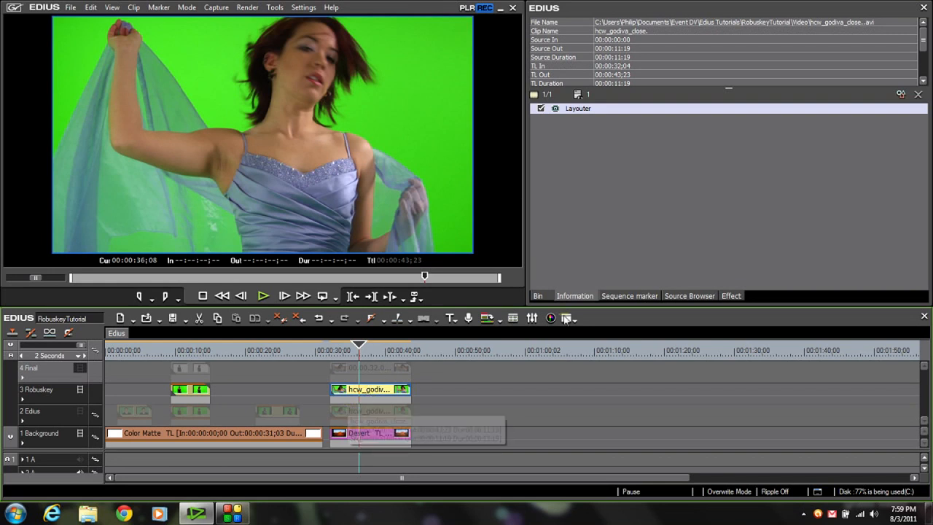
Add ISP ROBUSKEY Green to the hcw_godiva_close clip on the Robuskey track and open the filter's settings
click(741, 299)
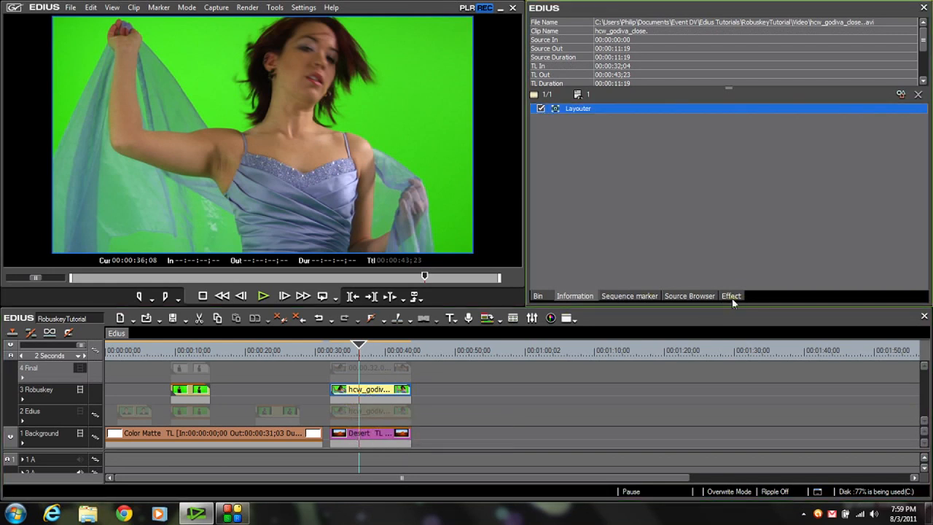
click(732, 297)
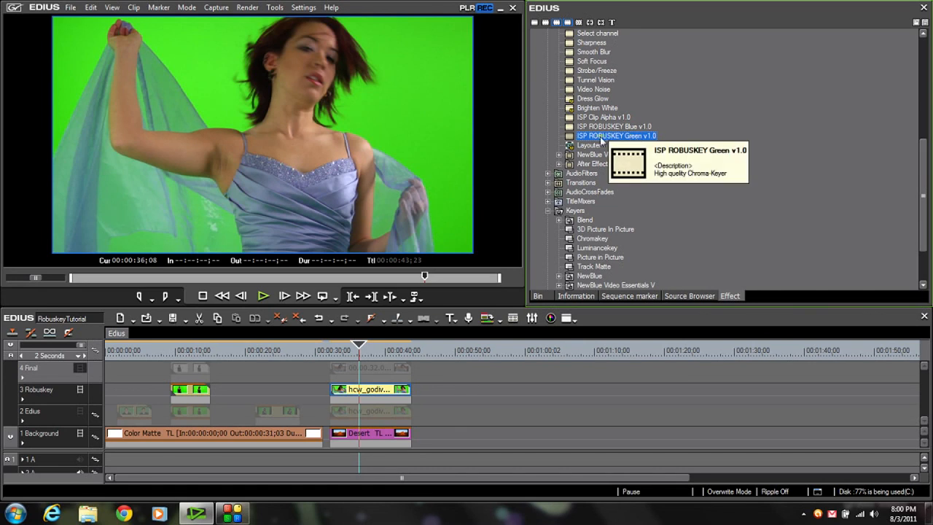
drag(581, 139, 374, 392)
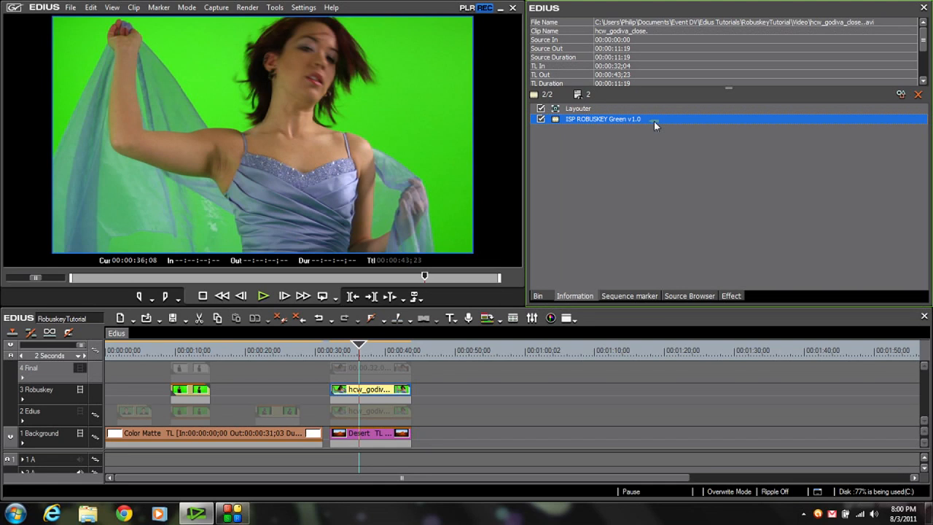
double_click(654, 121)
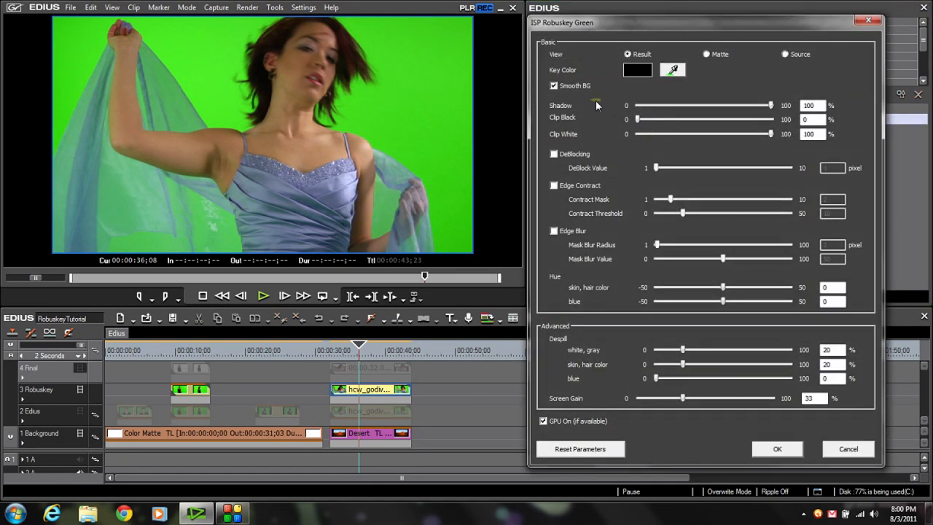
Sample the green background beside the woman as the Robuskey key color and check the key at nearby frames
click(673, 69)
click(407, 104)
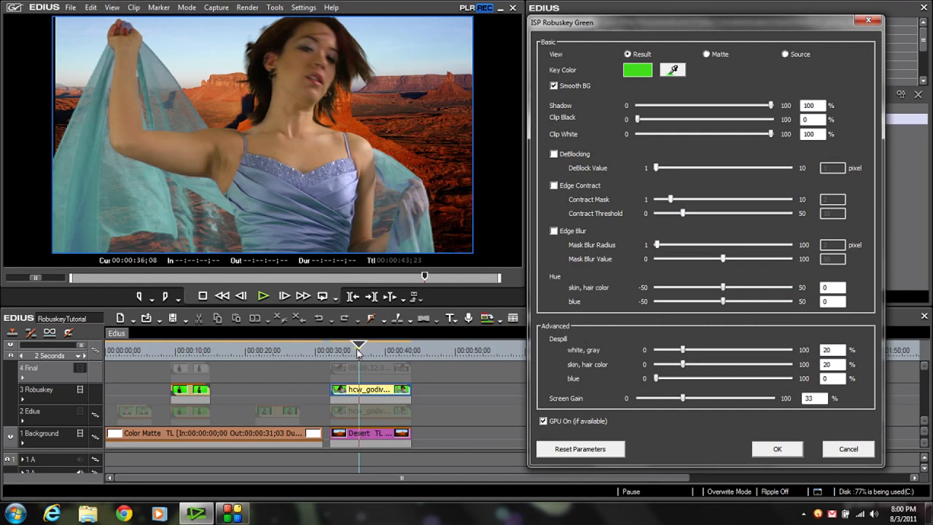
mouse_move(360, 350)
mouse_down()
mouse_move(377, 350)
mouse_move(349, 352)
mouse_move(375, 353)
mouse_up()
drag(375, 350, 360, 357)
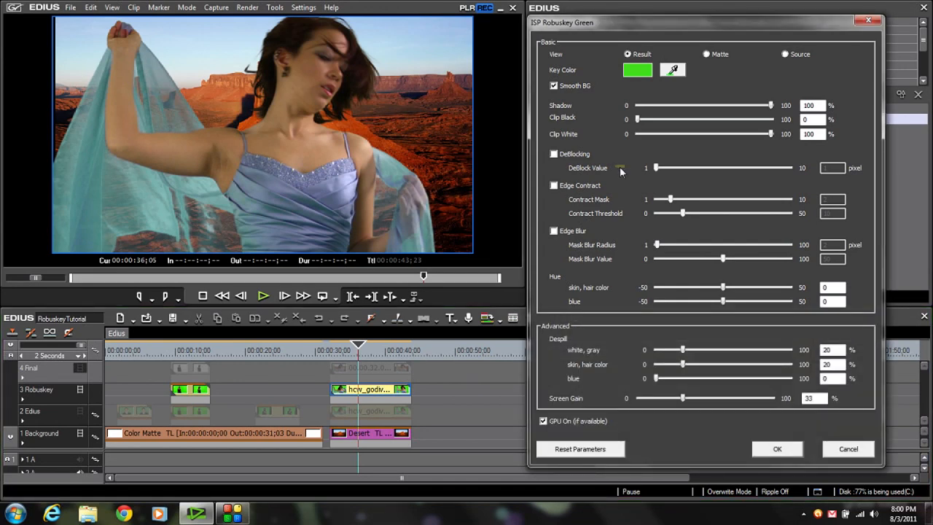
Set the Robuskey Shadow to 88% and check the key at 00:00:37;00
mouse_move(772, 107)
mouse_down()
mouse_move(713, 109)
mouse_move(754, 107)
mouse_up()
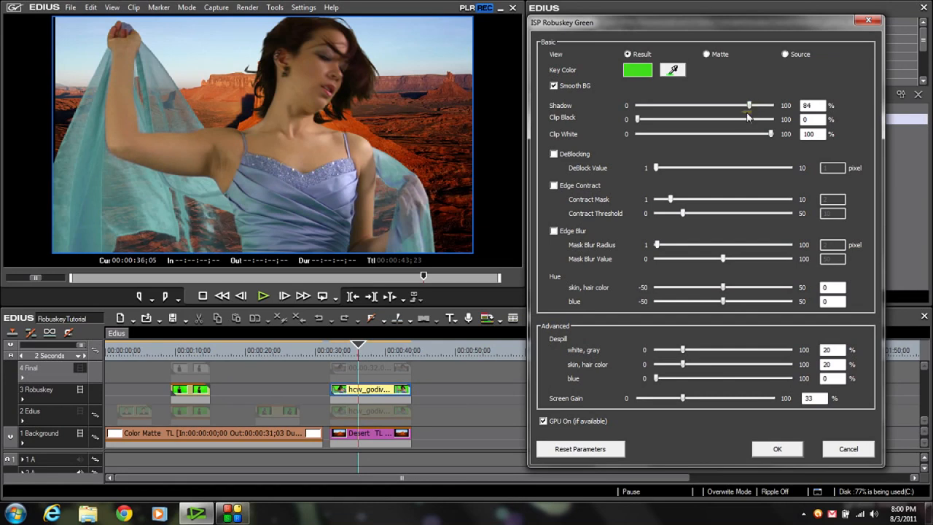
mouse_move(758, 108)
mouse_down()
mouse_move(768, 108)
mouse_move(754, 107)
mouse_up()
mouse_move(360, 348)
mouse_down()
mouse_move(376, 349)
mouse_move(346, 357)
mouse_move(366, 351)
mouse_up()
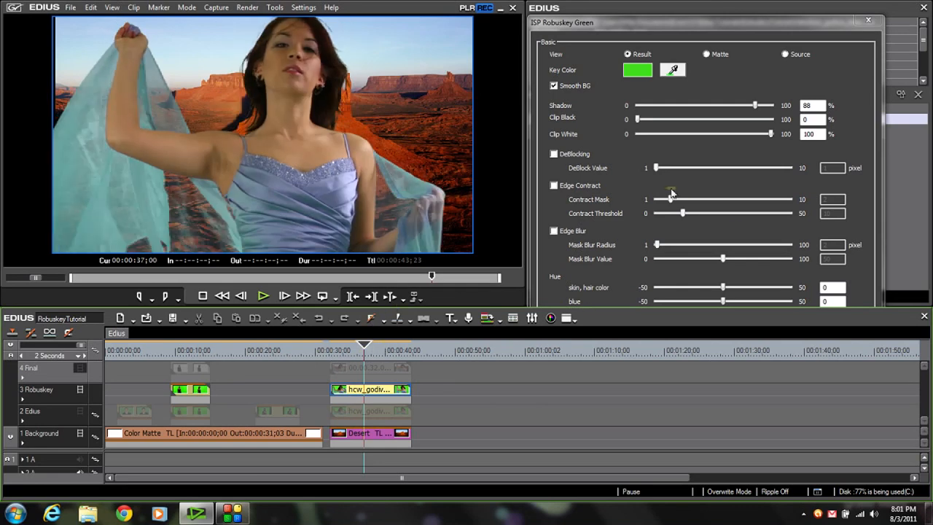
Try a lower Clip White value in the Robuskey settings and return it to 100%
mouse_move(636, 124)
mouse_down()
mouse_move(664, 122)
mouse_move(632, 132)
mouse_up()
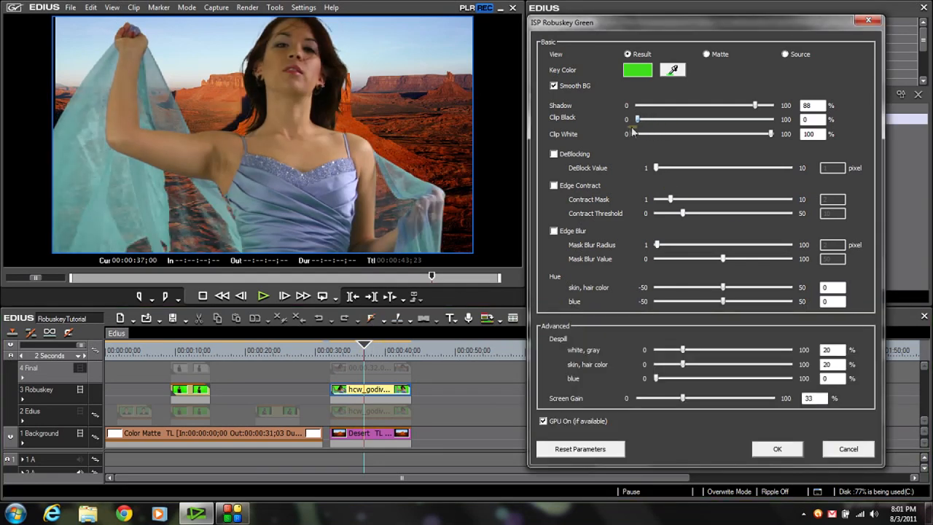
drag(771, 134, 755, 134)
drag(755, 136, 788, 136)
Set the white, gray despill to 0%, try the blue despill at 20% and return it to 0%, and set Screen Gain to 29%
drag(687, 352, 650, 353)
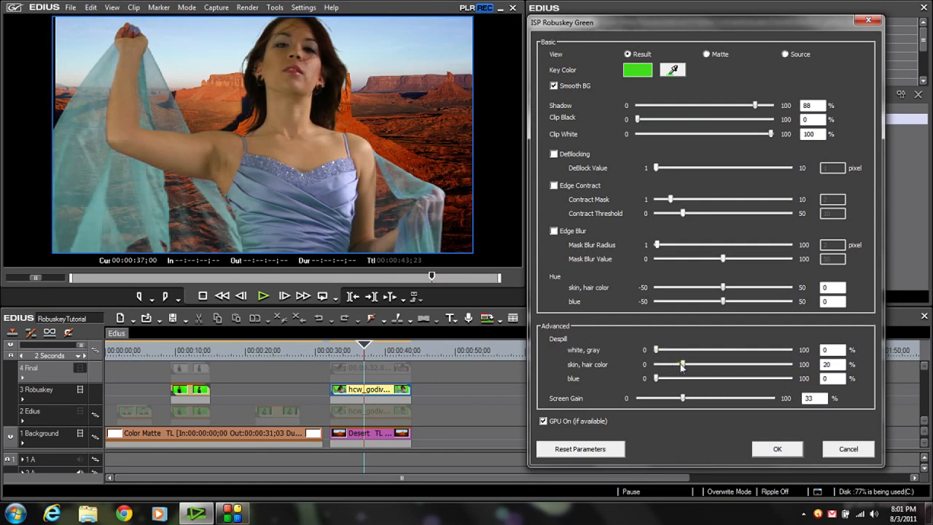
mouse_move(685, 368)
mouse_down()
mouse_move(724, 364)
mouse_move(674, 370)
mouse_move(682, 369)
mouse_move(666, 382)
mouse_move(685, 384)
mouse_up()
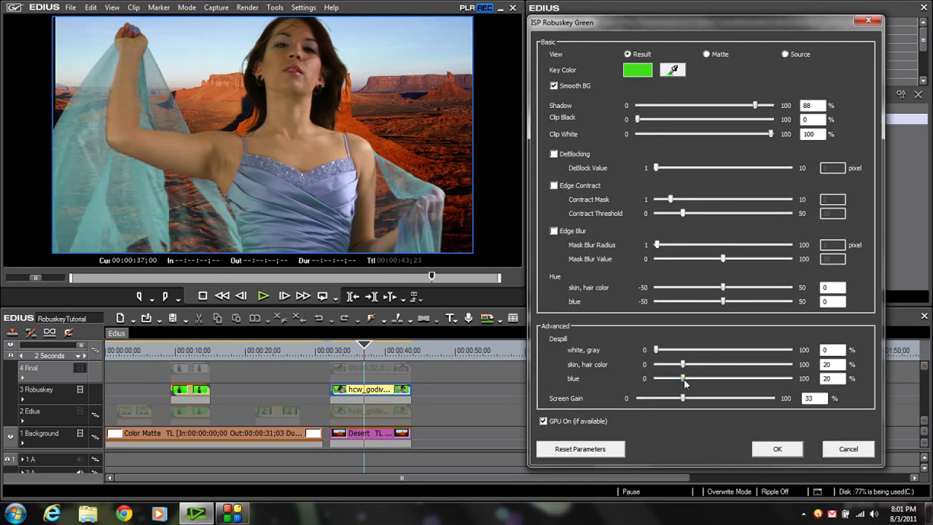
mouse_move(685, 384)
mouse_down()
mouse_move(718, 381)
mouse_move(653, 389)
mouse_move(768, 399)
mouse_move(699, 395)
mouse_up()
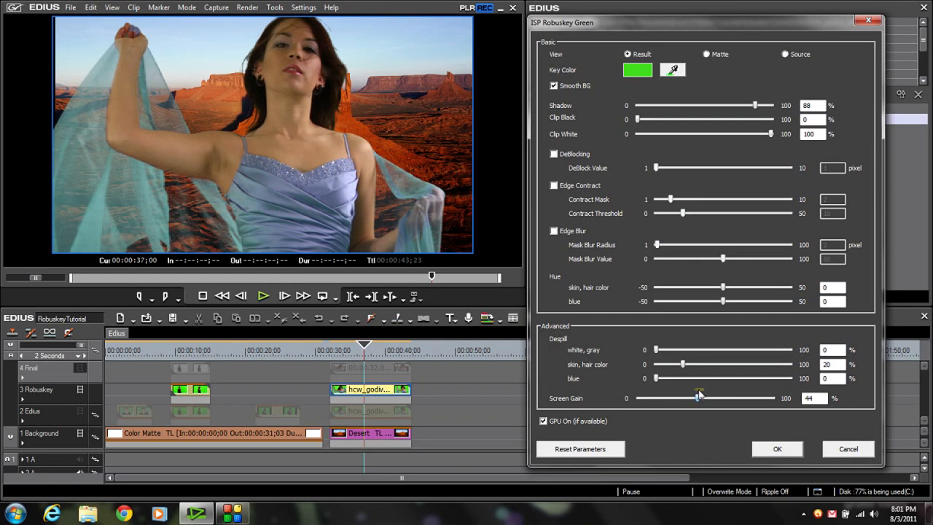
drag(697, 399, 679, 399)
Check the key at 00:00:35;28 and apply the Robuskey Green settings
click(360, 351)
mouse_move(358, 351)
mouse_down()
mouse_move(347, 351)
mouse_move(357, 352)
mouse_up()
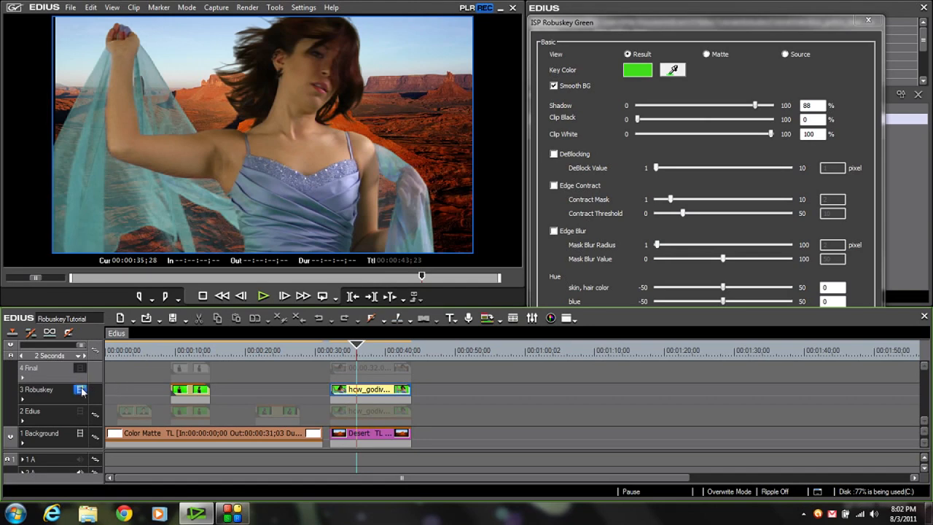
click(854, 194)
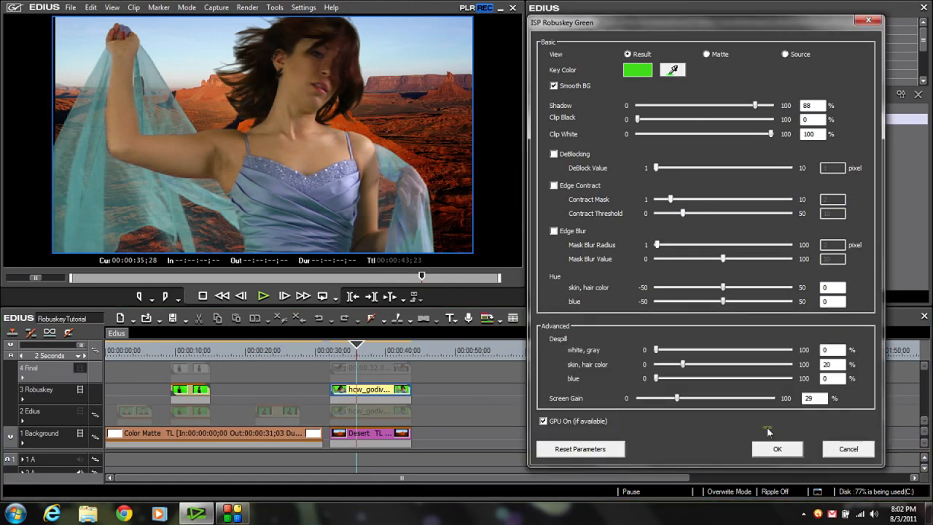
click(778, 450)
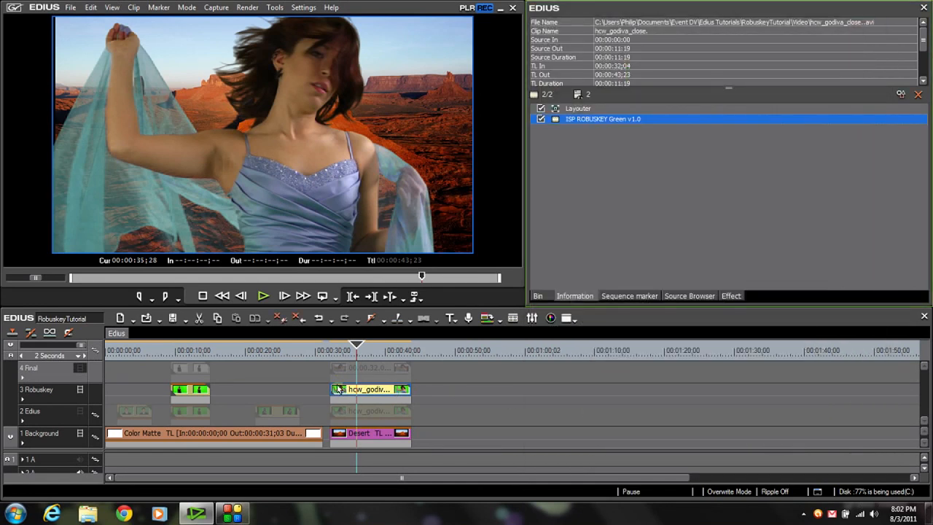
Hide the Robuskey track, show the Final track and play the desert composite from 00:00:32;28 to 00:00:41;28
click(80, 389)
click(80, 367)
click(335, 350)
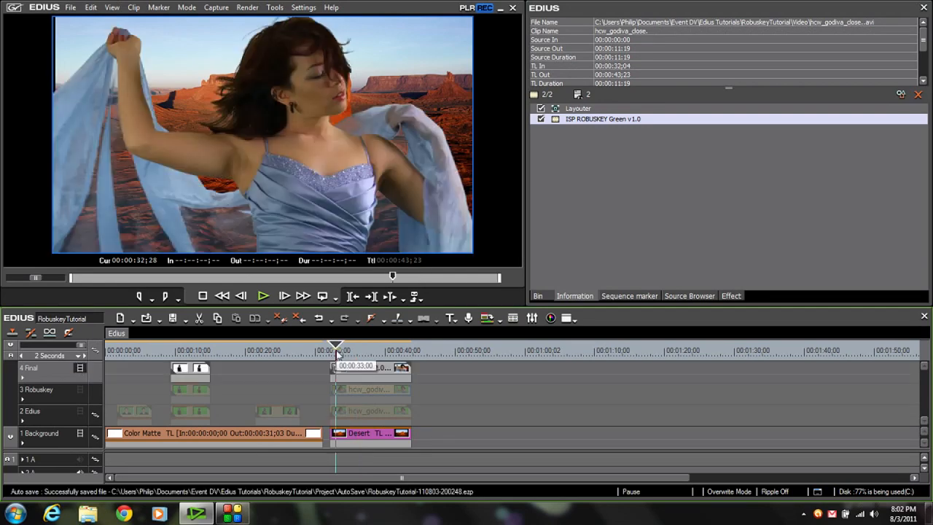
key(space)
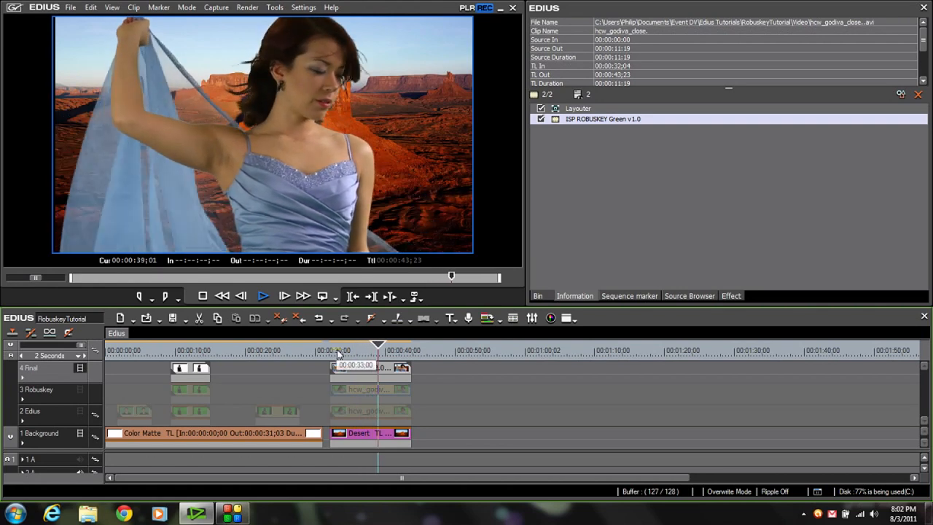
key(space)
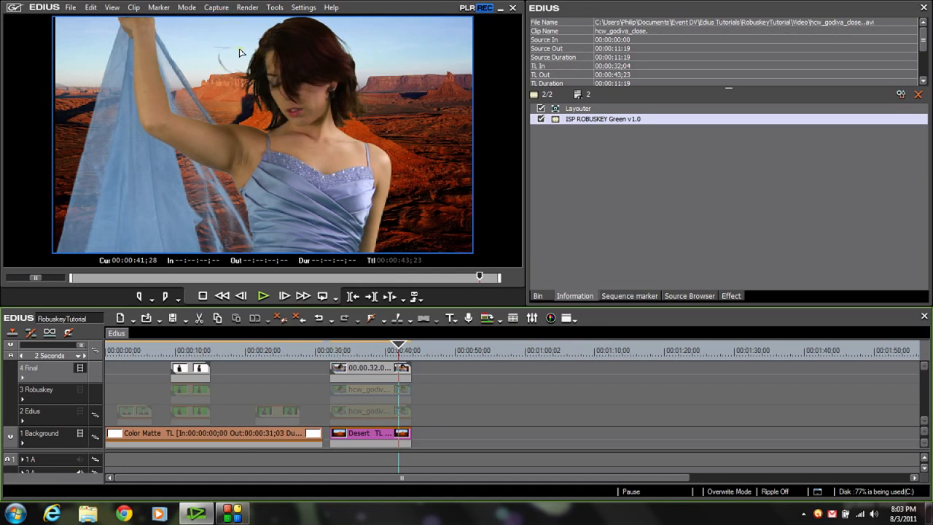
Compare the Final and Edius track versions of the sheer fabric at 00:00:41;28, and return to the Final track
click(80, 367)
click(80, 411)
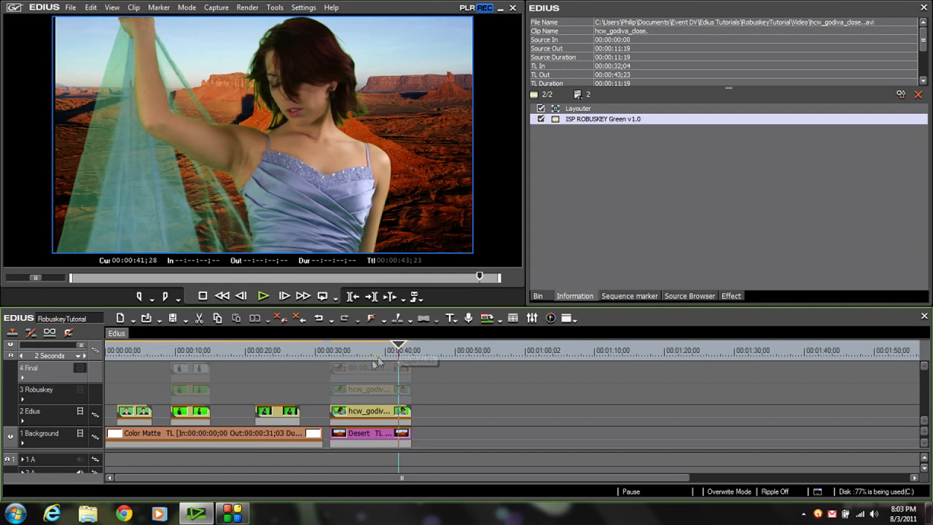
click(78, 369)
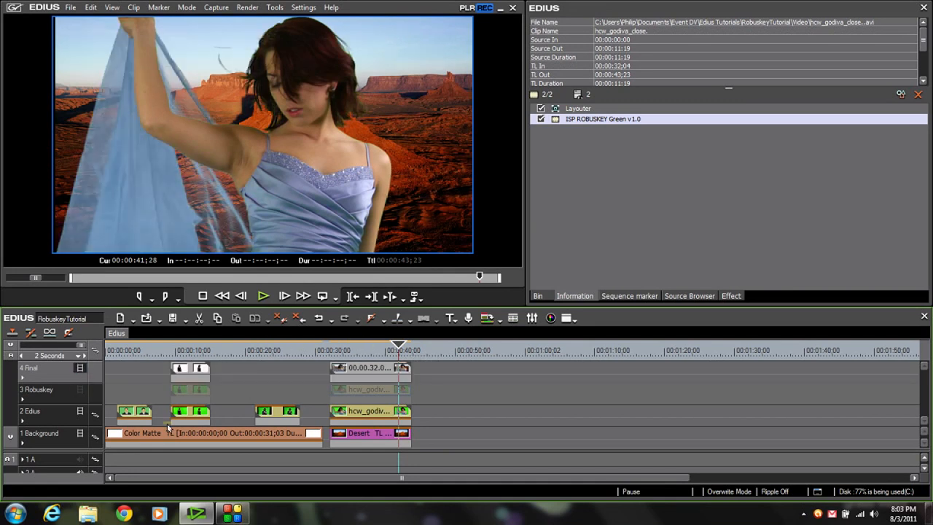
click(79, 412)
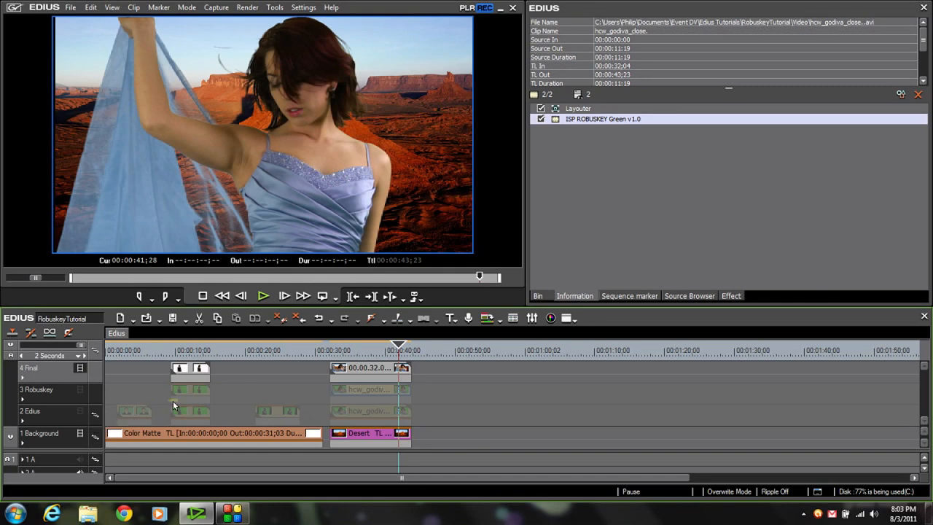